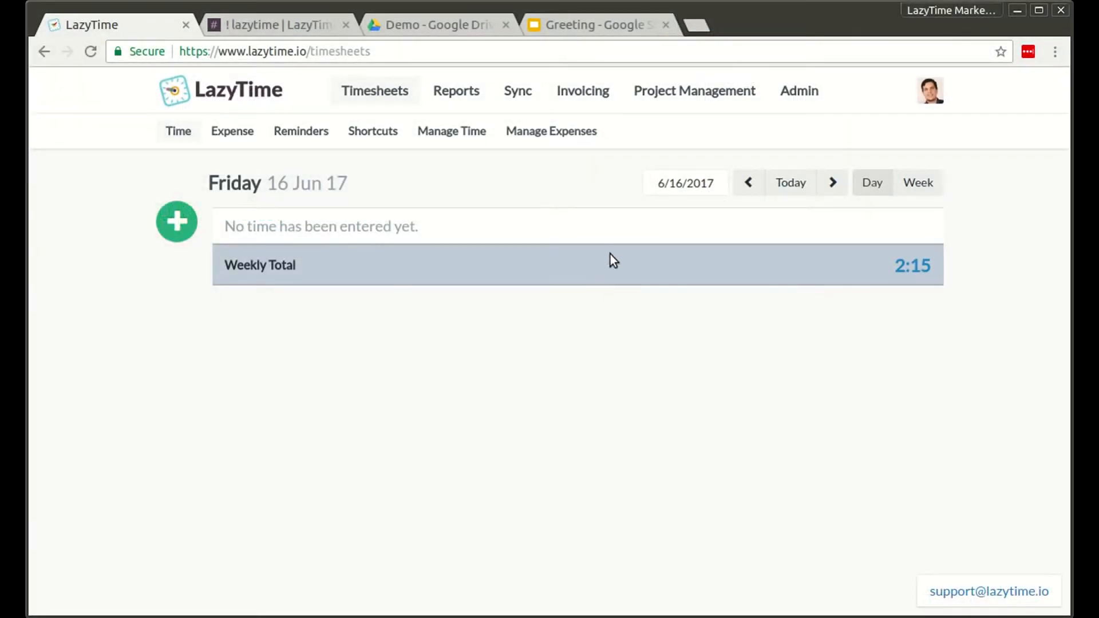
Start a new project named "Strict Project" and assign it to the client Acme, Inc
click(804, 92)
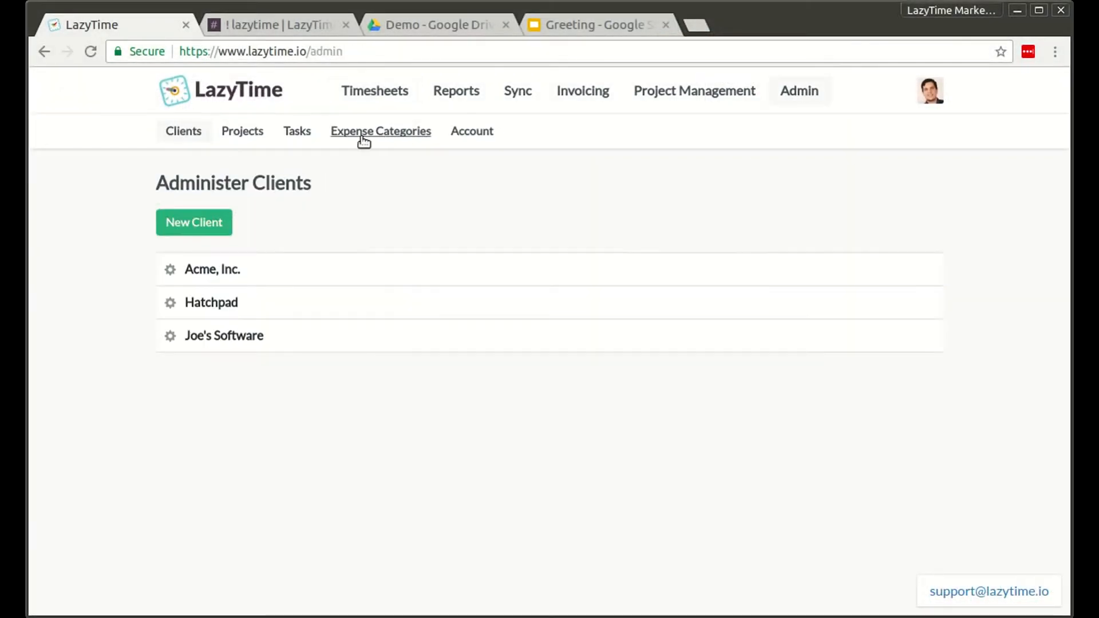
click(252, 131)
click(194, 223)
click(393, 240)
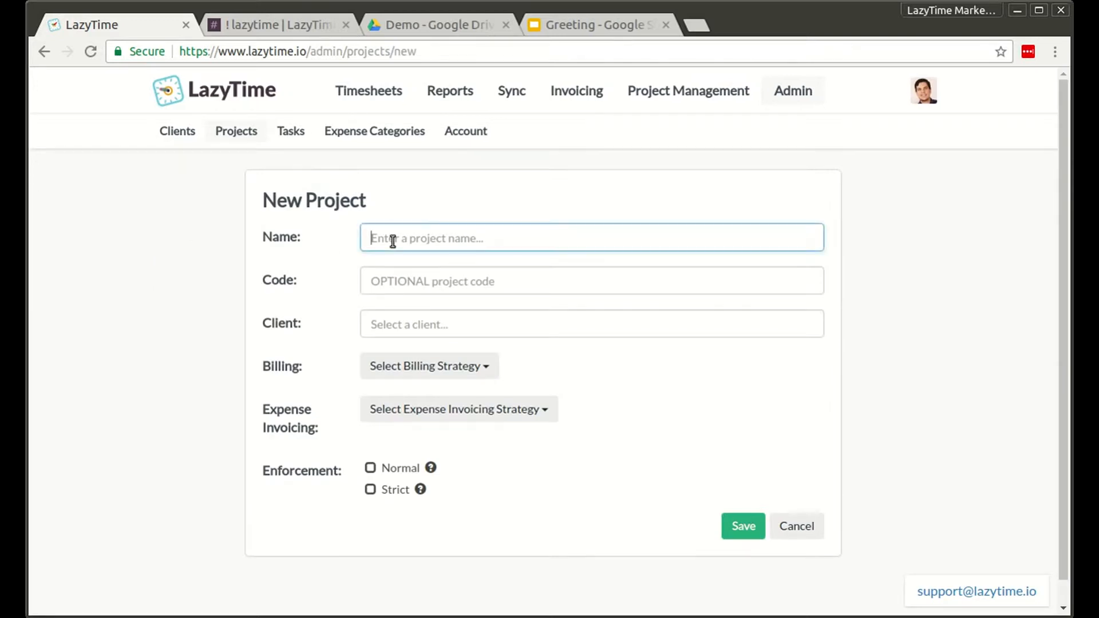
text(Str)
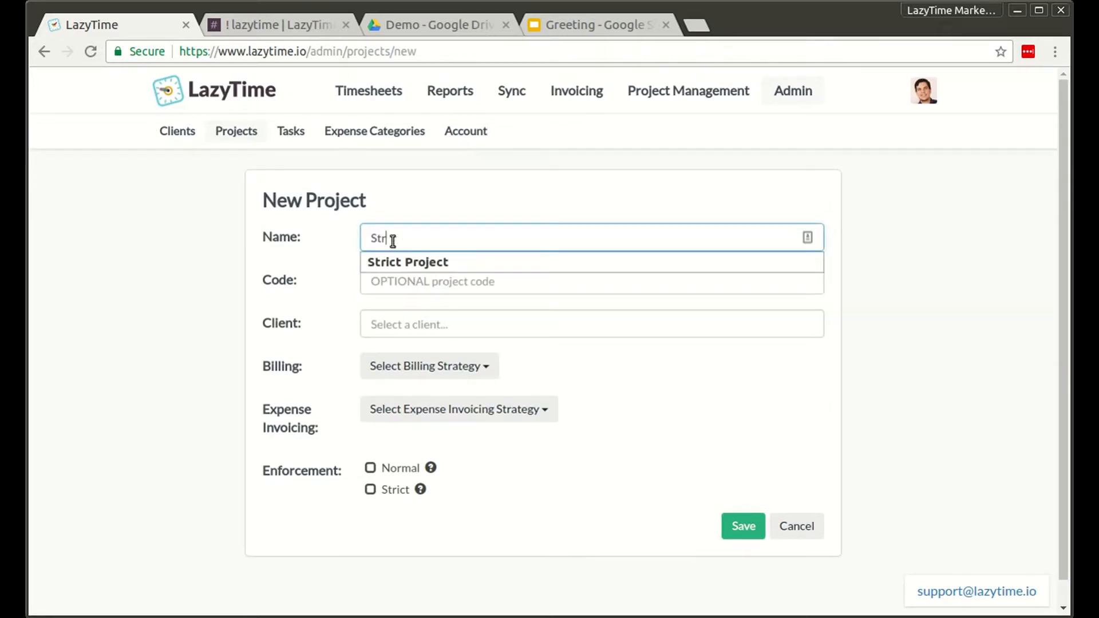
key(Down)
key(Return)
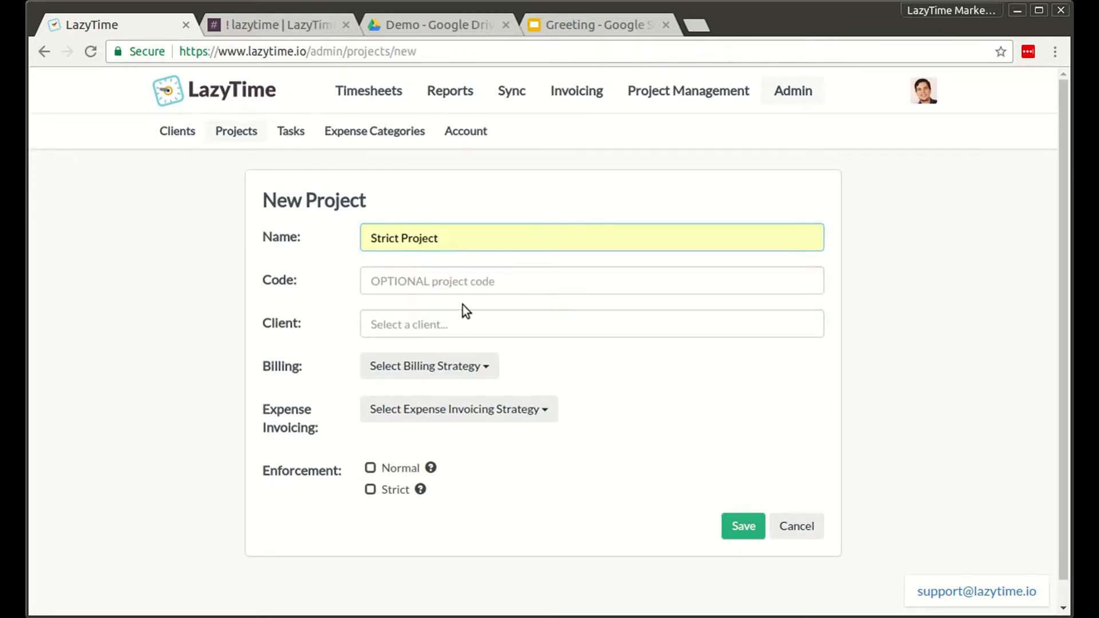
click(458, 325)
click(417, 357)
Choose "Do not set billing strategy" for billing and "Do not set expense invoicing strategy" for expense invoicing
click(420, 372)
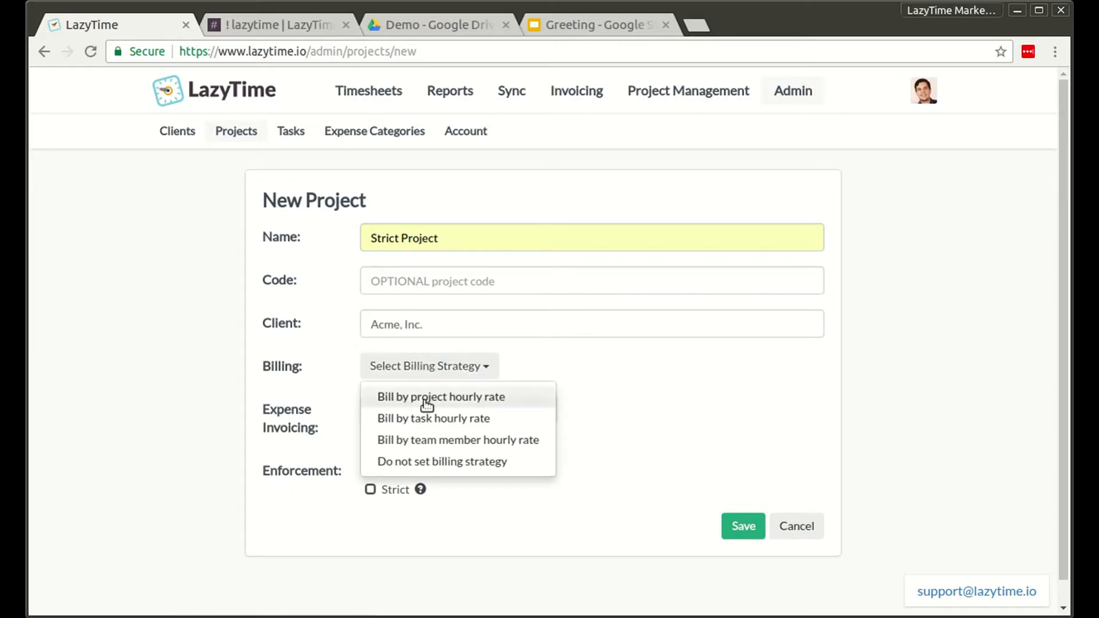
click(434, 464)
click(453, 409)
click(458, 503)
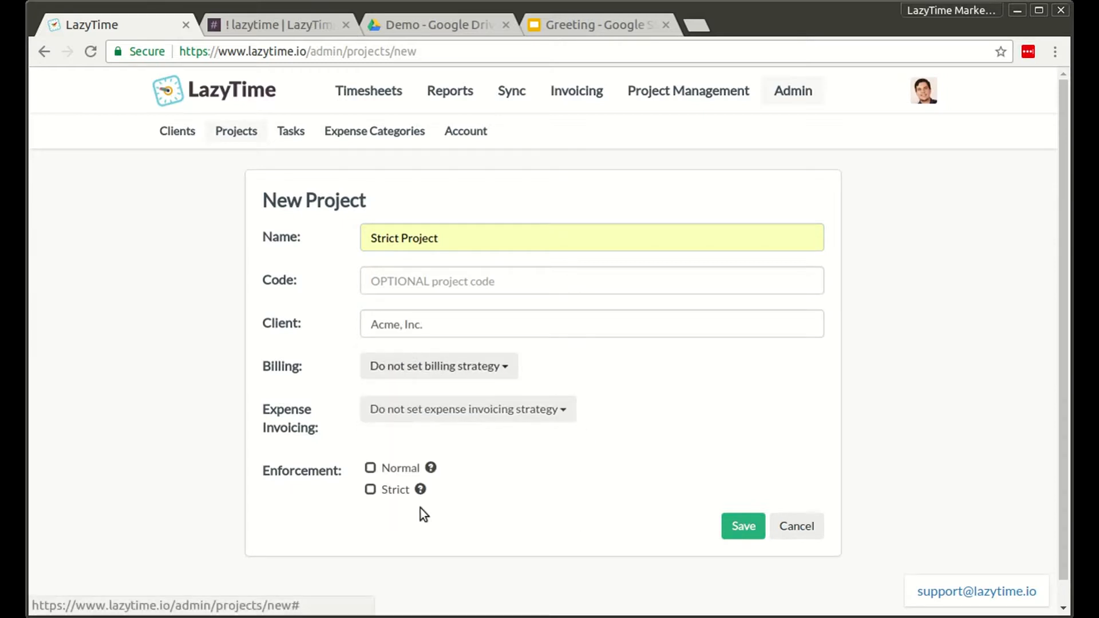
Enable Strict enforcement for the new project, read its explanation, and save the project
click(393, 491)
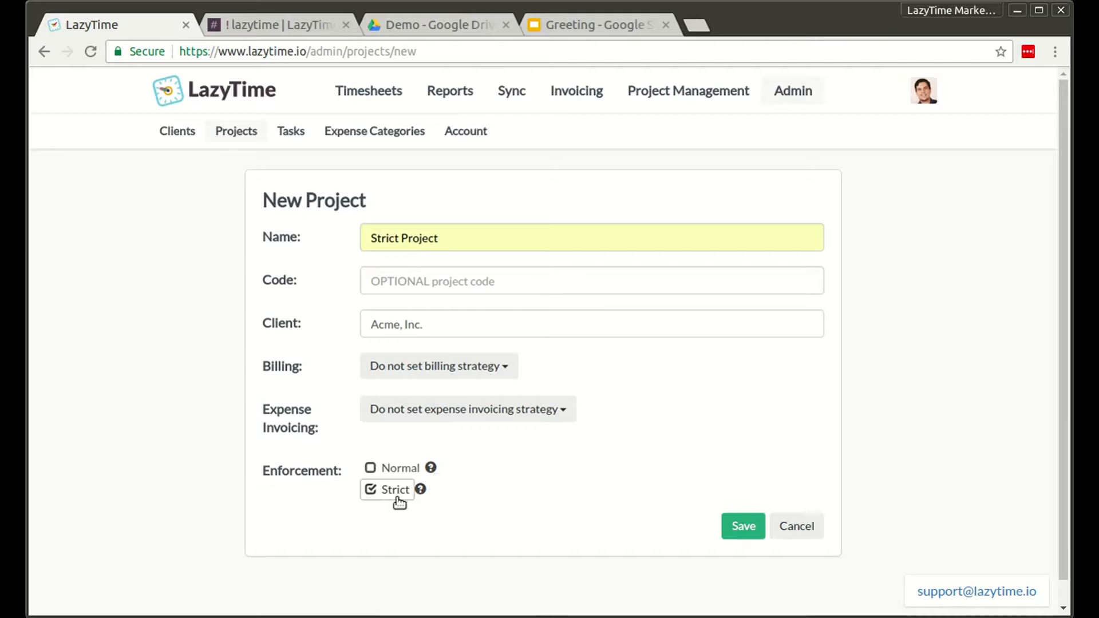
click(421, 490)
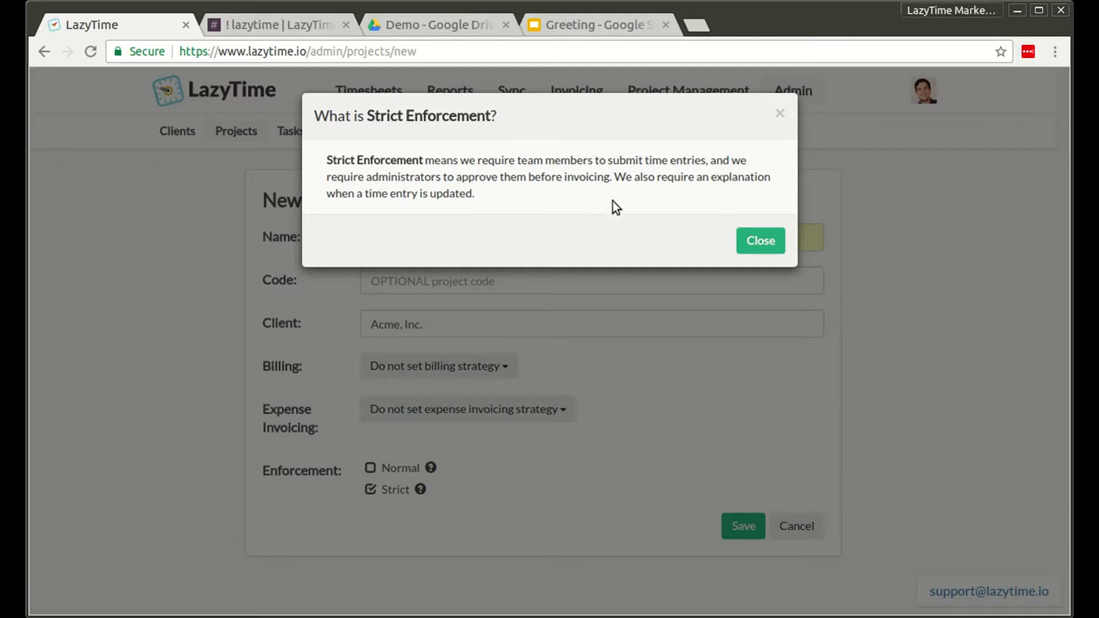
click(747, 241)
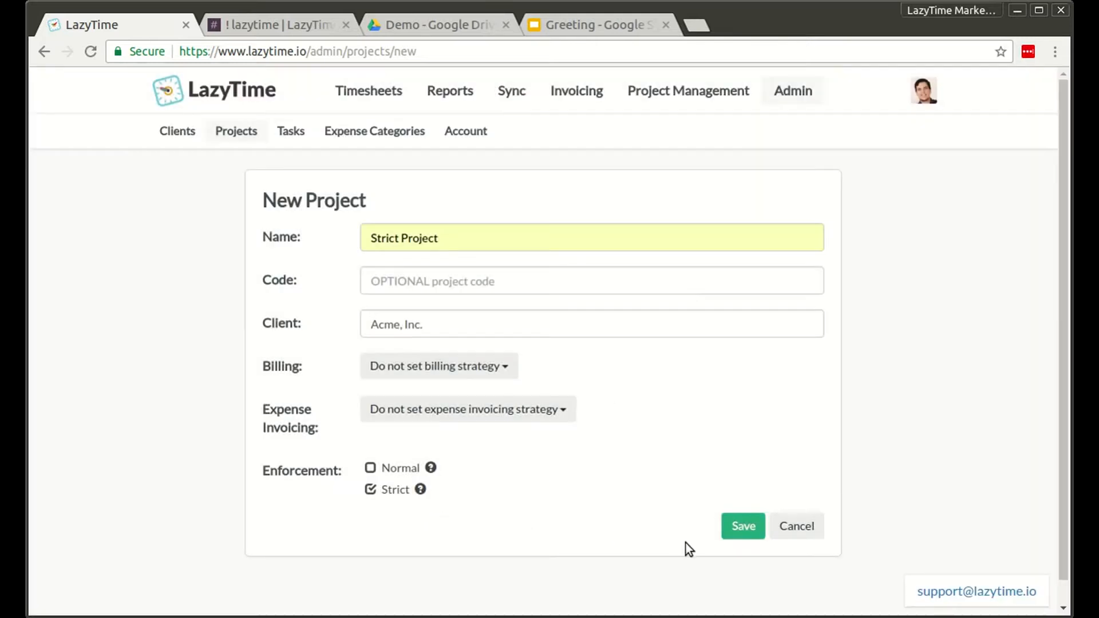
click(745, 527)
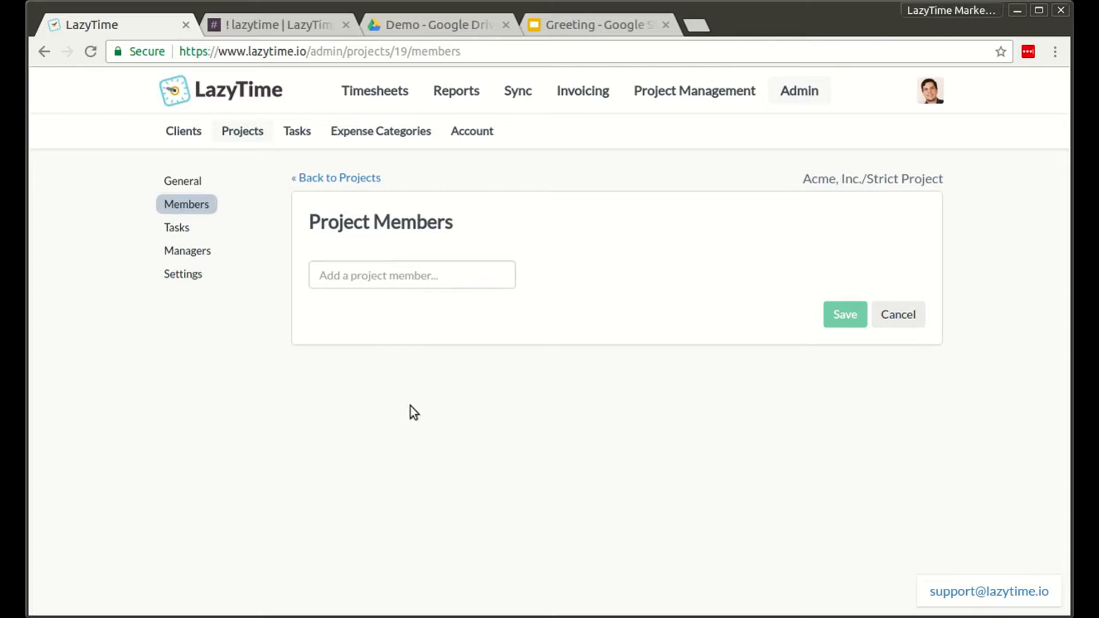
Add a team member to Strict Project's member list and save it
click(359, 280)
click(376, 500)
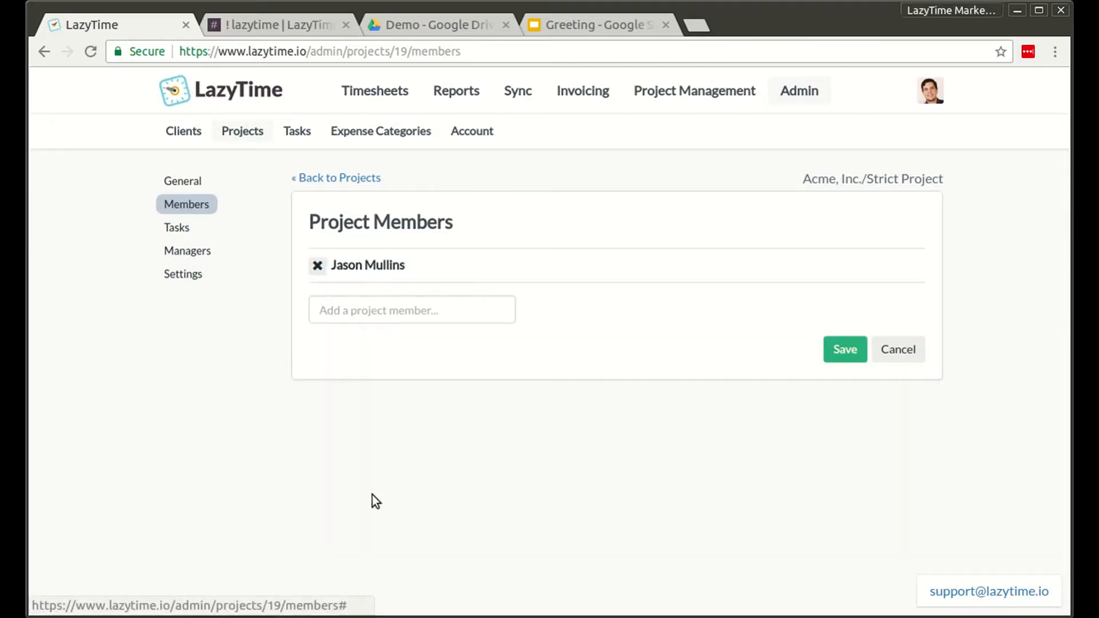
click(845, 351)
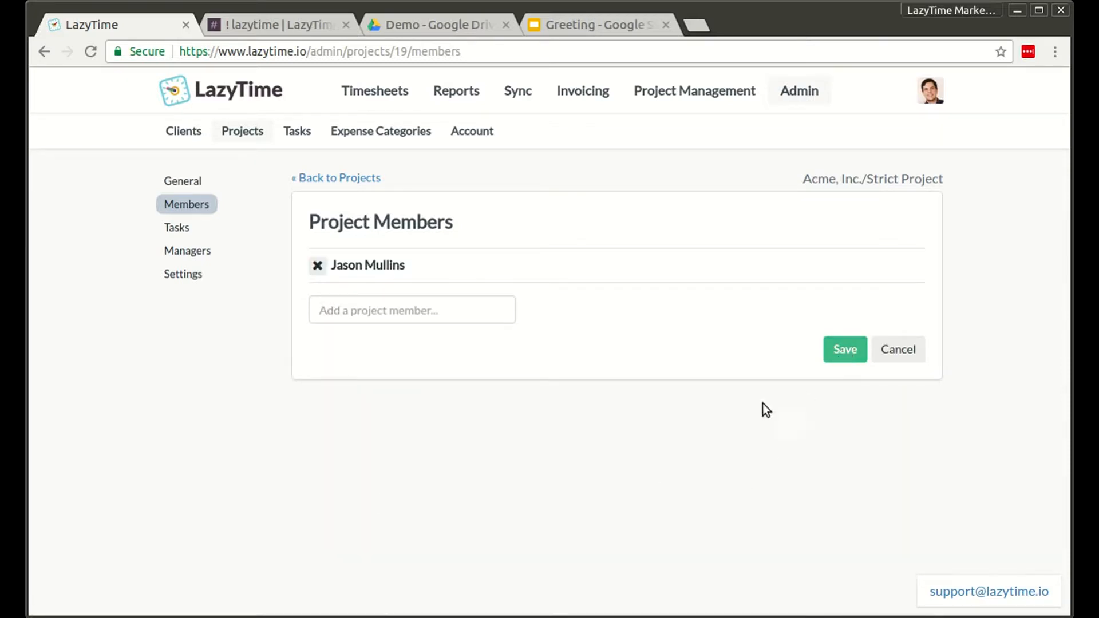
Assign a project manager to Strict Project from the list of people and save
click(188, 252)
click(389, 278)
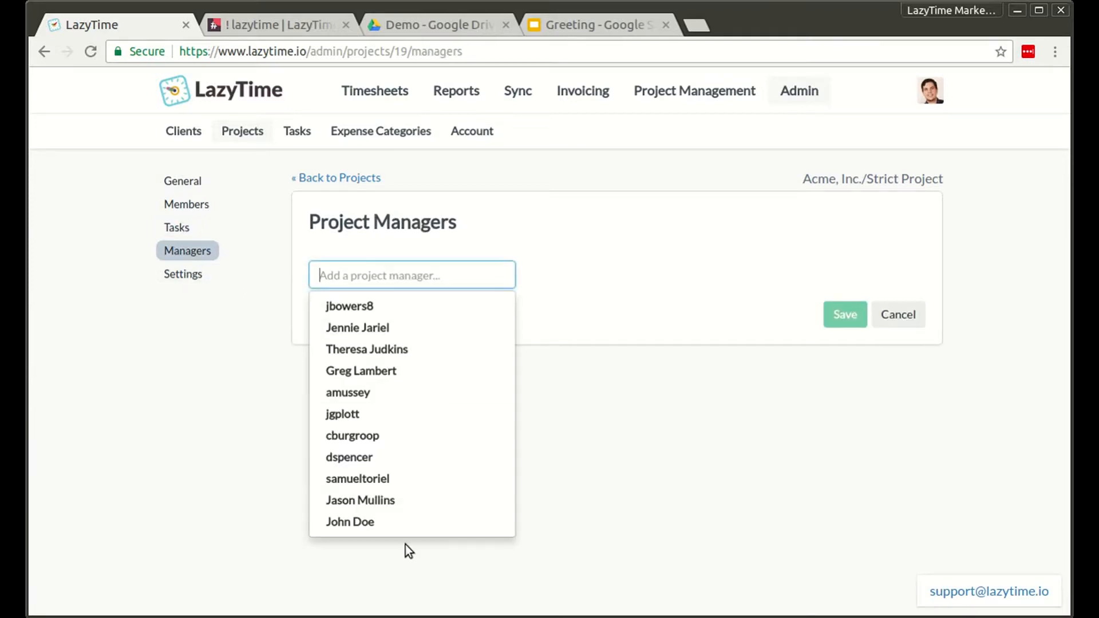
click(393, 522)
click(845, 350)
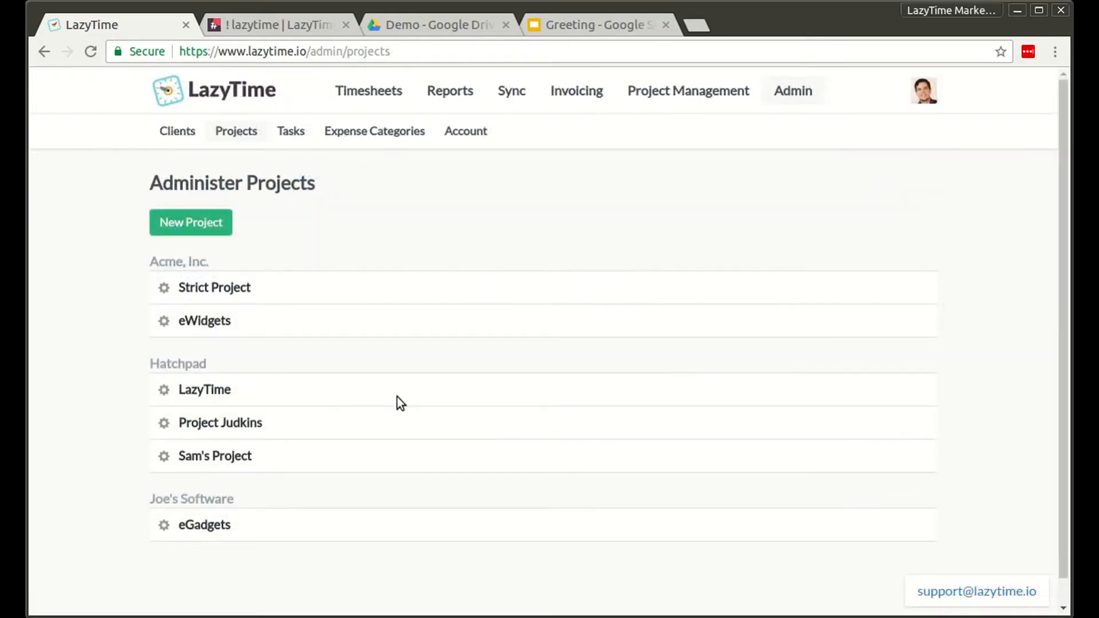
Add a row for Strict Project with the Development task to the weekly timesheet
click(372, 90)
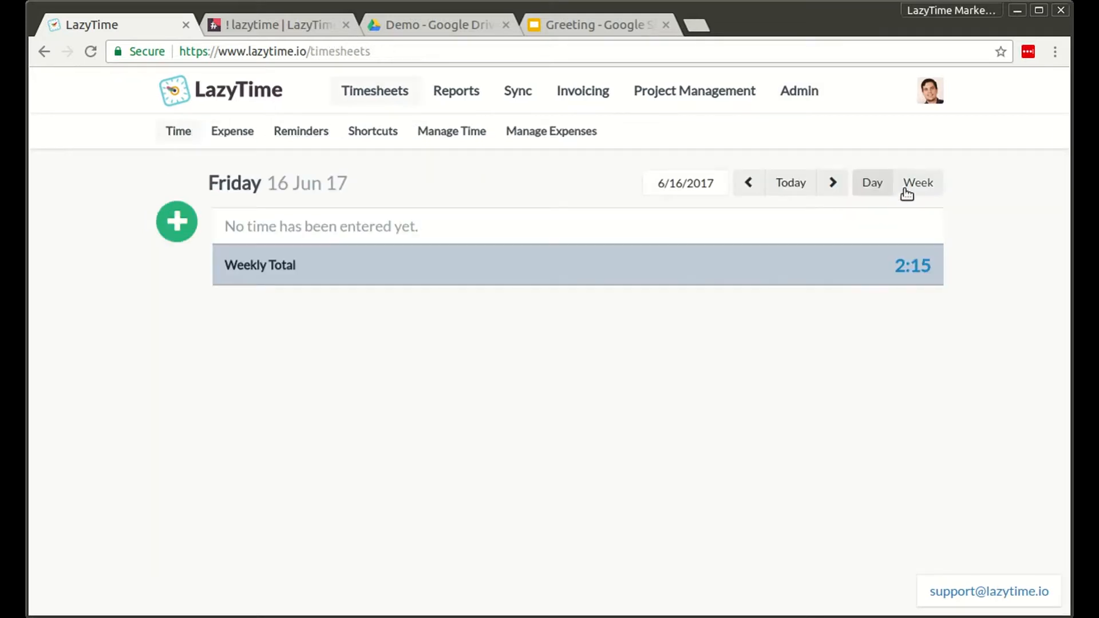
click(926, 183)
click(208, 273)
click(401, 182)
click(360, 239)
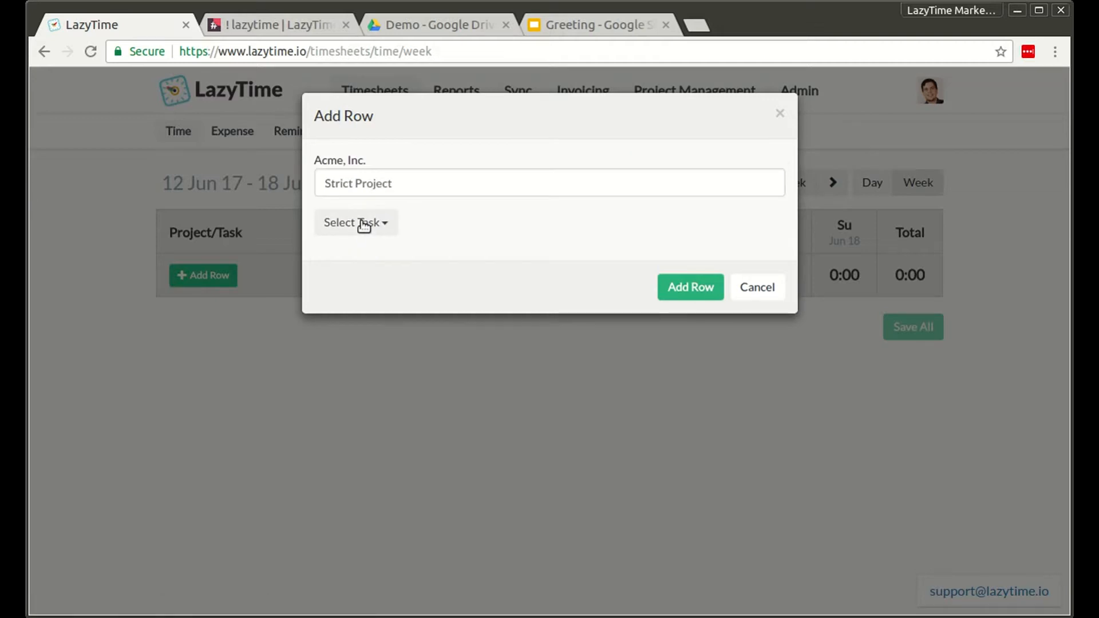
click(360, 224)
click(362, 276)
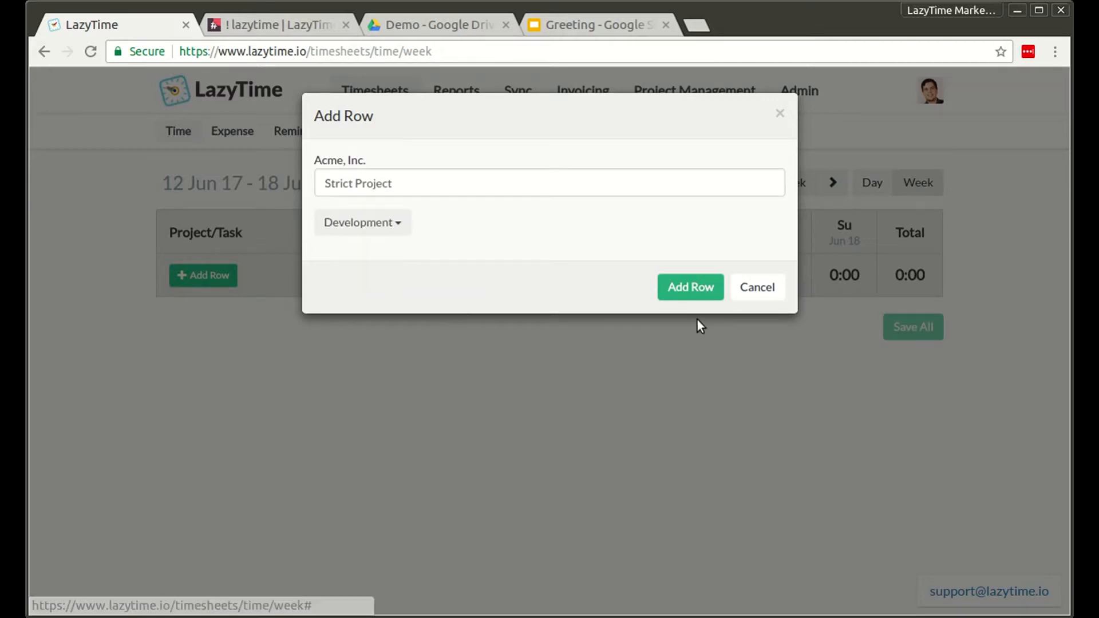
click(690, 287)
Enter 8 hours for each day from Monday to Friday in the Strict Project row and try to save
click(460, 277)
text(8)
key(Tab)
text(8)
key(Tab)
text(8)
key(Tab)
text(8)
key(Tab)
text(8)
key(Tab)
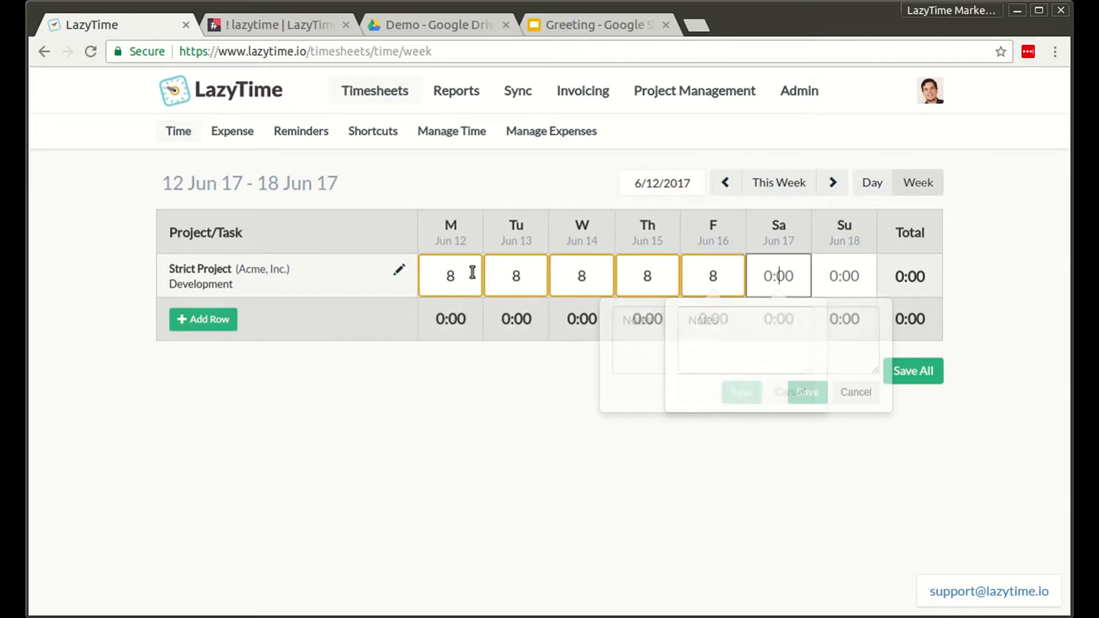
click(681, 459)
click(914, 377)
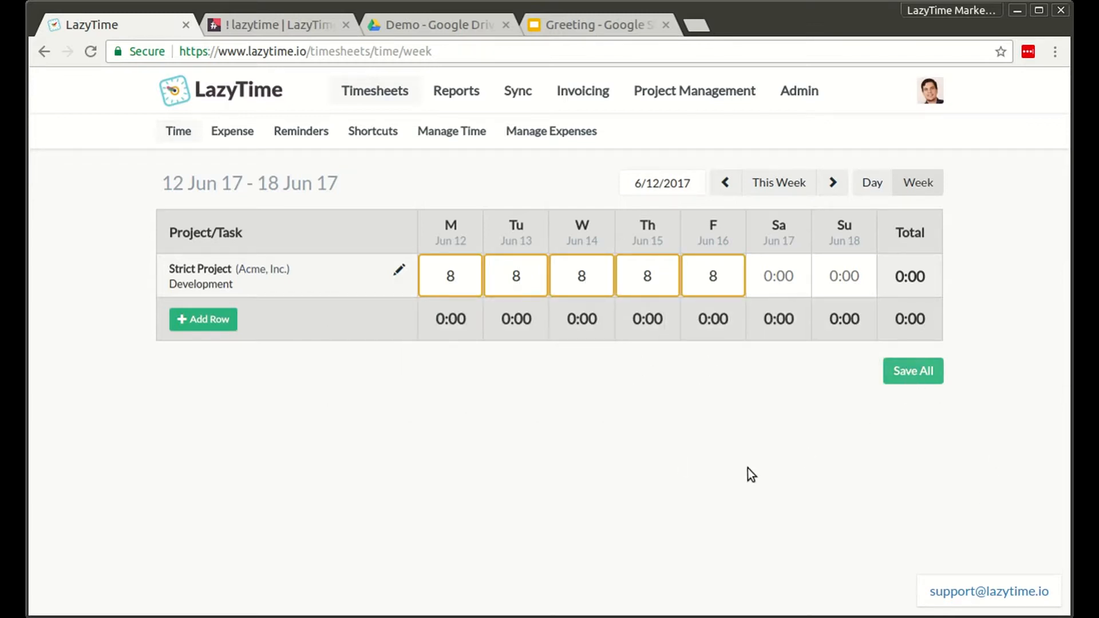
Enter the note "Did something" for Monday's time entry and copy its text
mouse_move(449, 275)
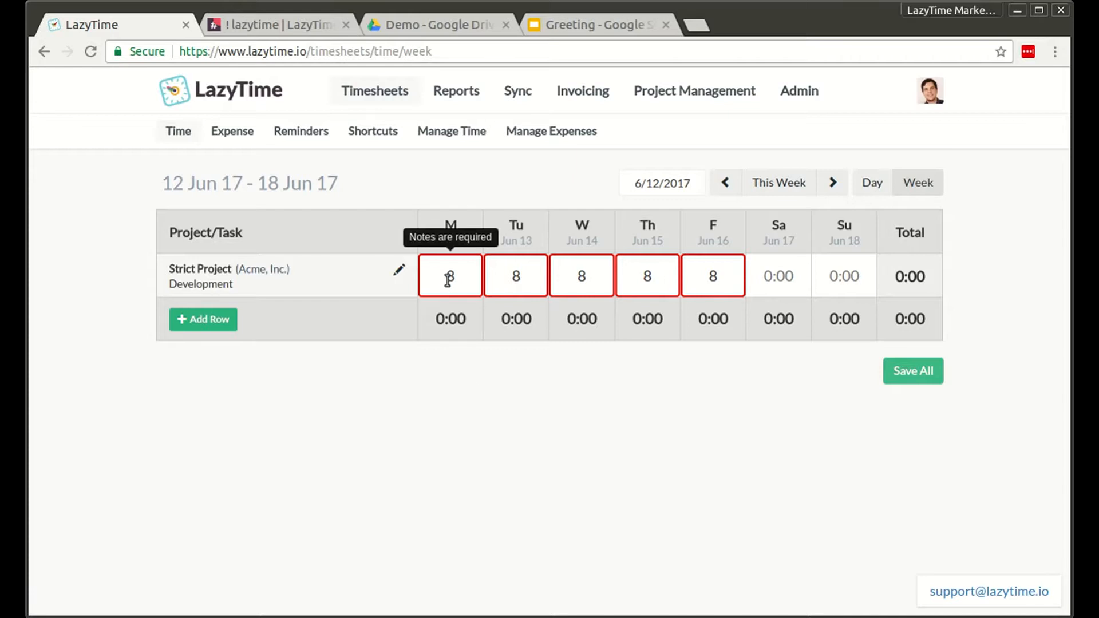
click(459, 281)
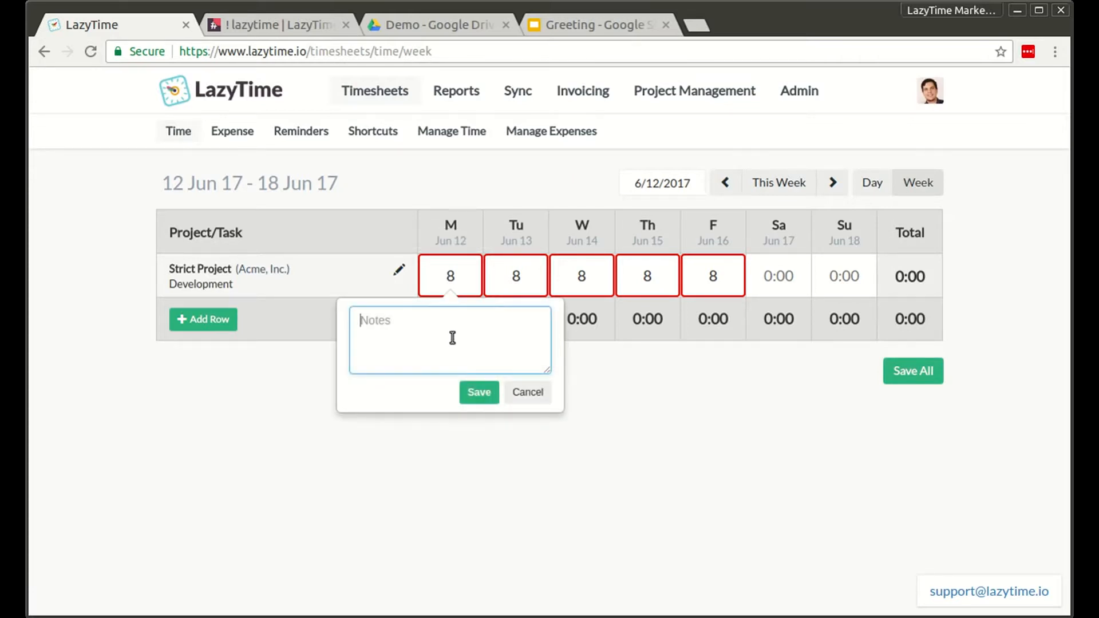
text(Did something)
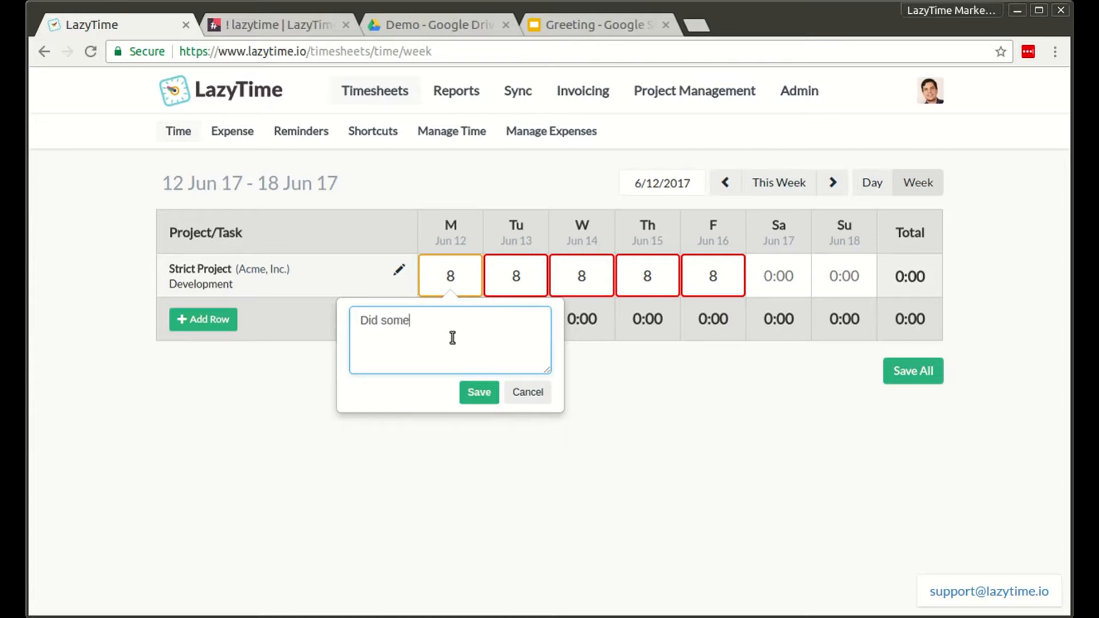
key(ctrl+a)
key(ctrl+c)
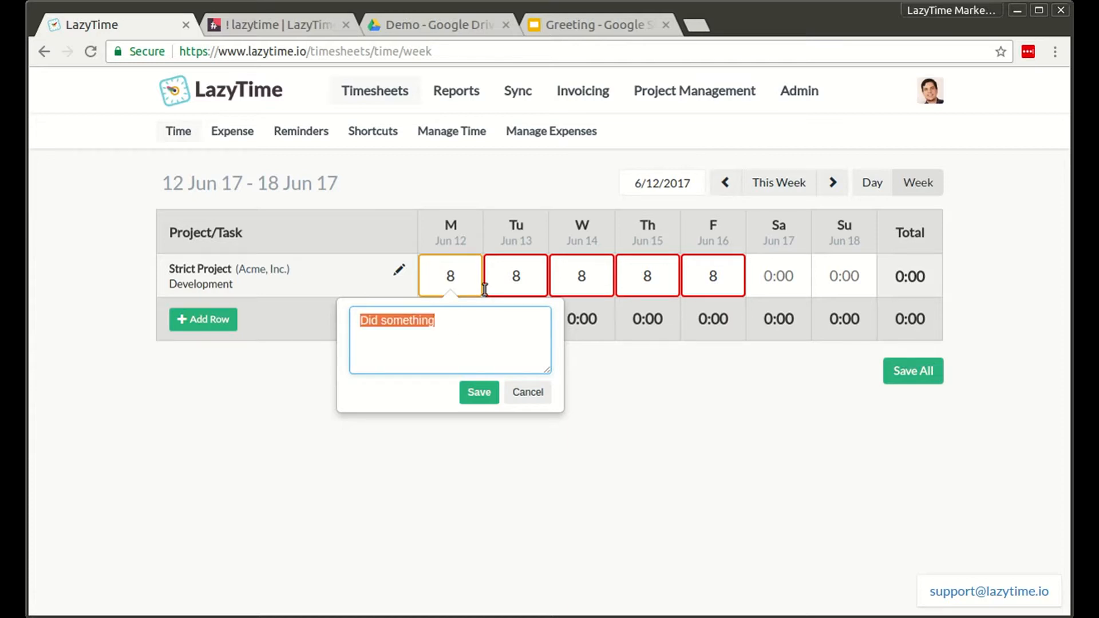
Paste the copied note into the Tuesday, Wednesday, Thursday and Friday time entries
click(509, 274)
key(ctrl+v)
click(565, 282)
key(ctrl+v)
click(646, 278)
key(ctrl+v)
click(710, 278)
key(ctrl+v)
Save all of the week's time entries and submit the Strict Project row for approval
click(915, 397)
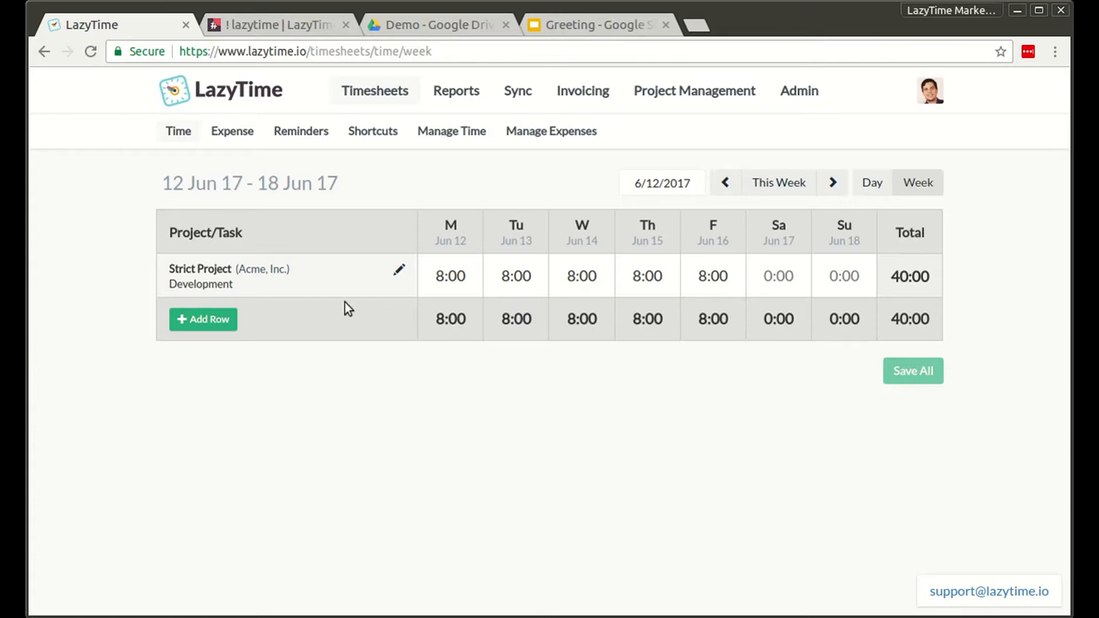
click(400, 270)
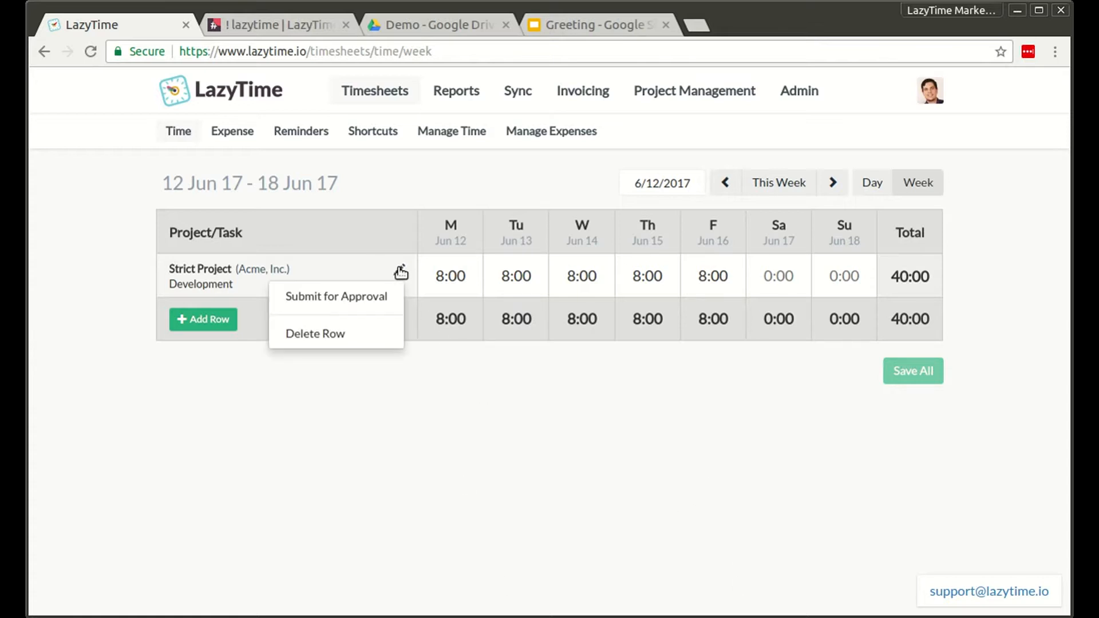
click(364, 297)
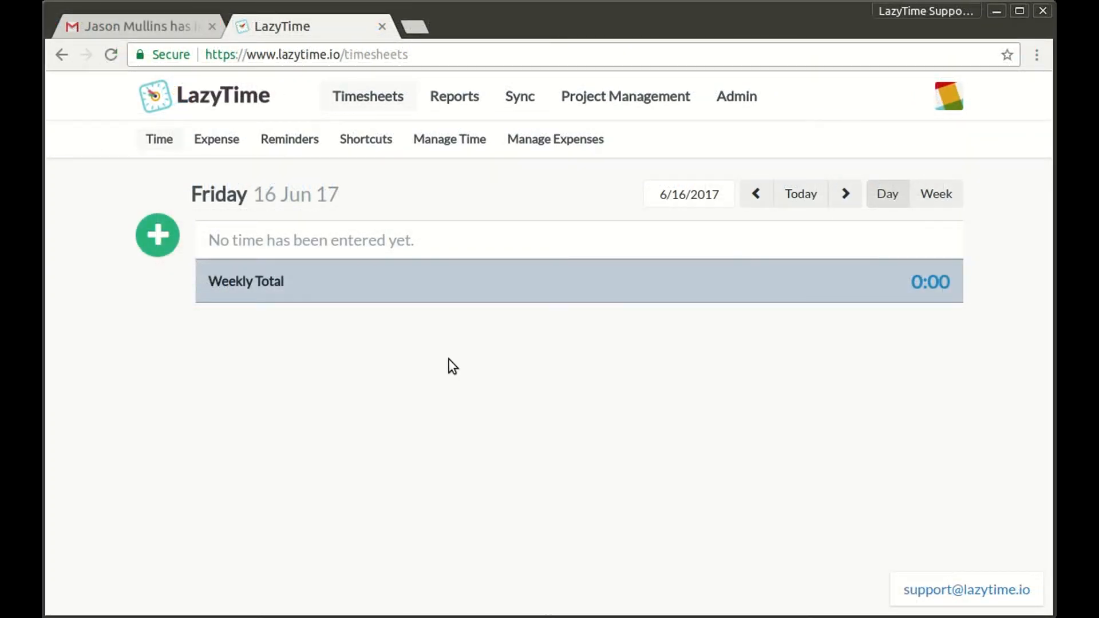
In the project manager's account, open time management and select all pending Strict Project entries for approval
click(465, 143)
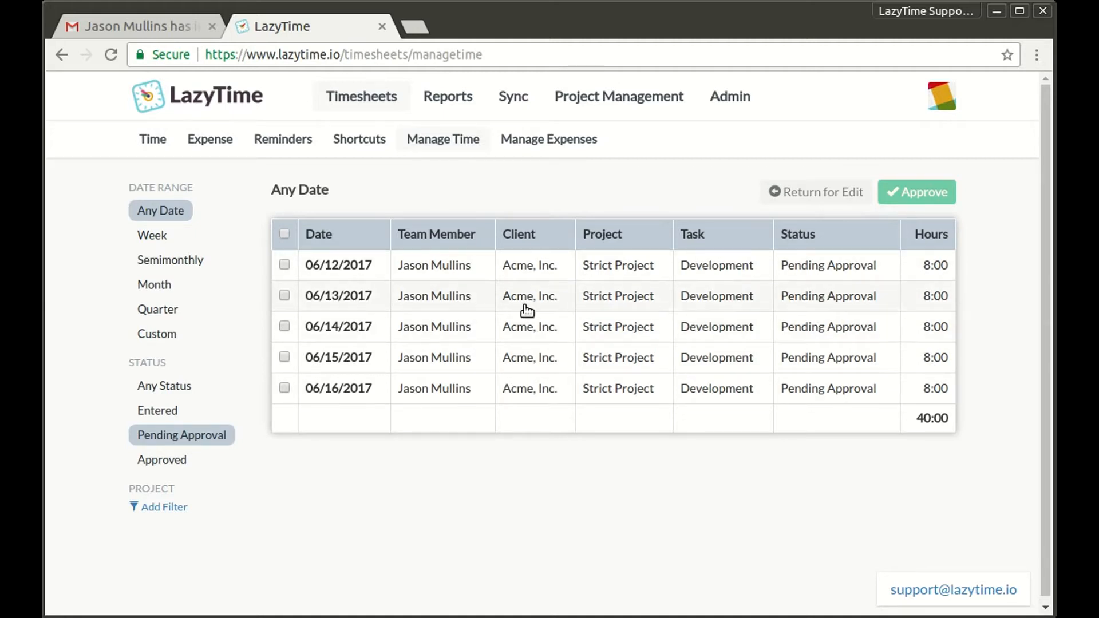
click(284, 234)
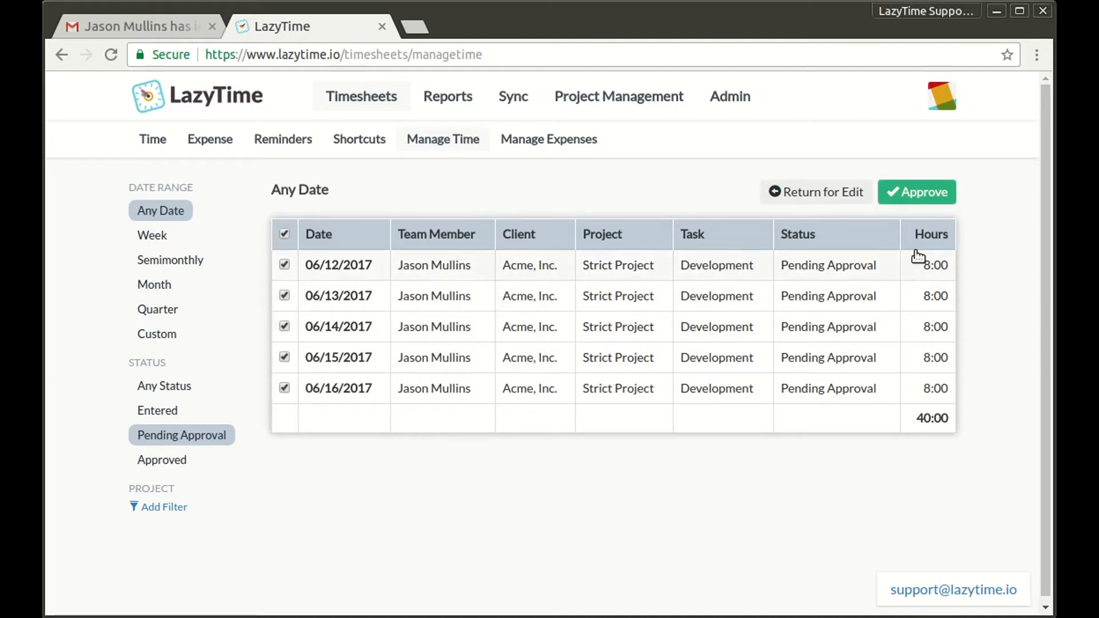
click(926, 195)
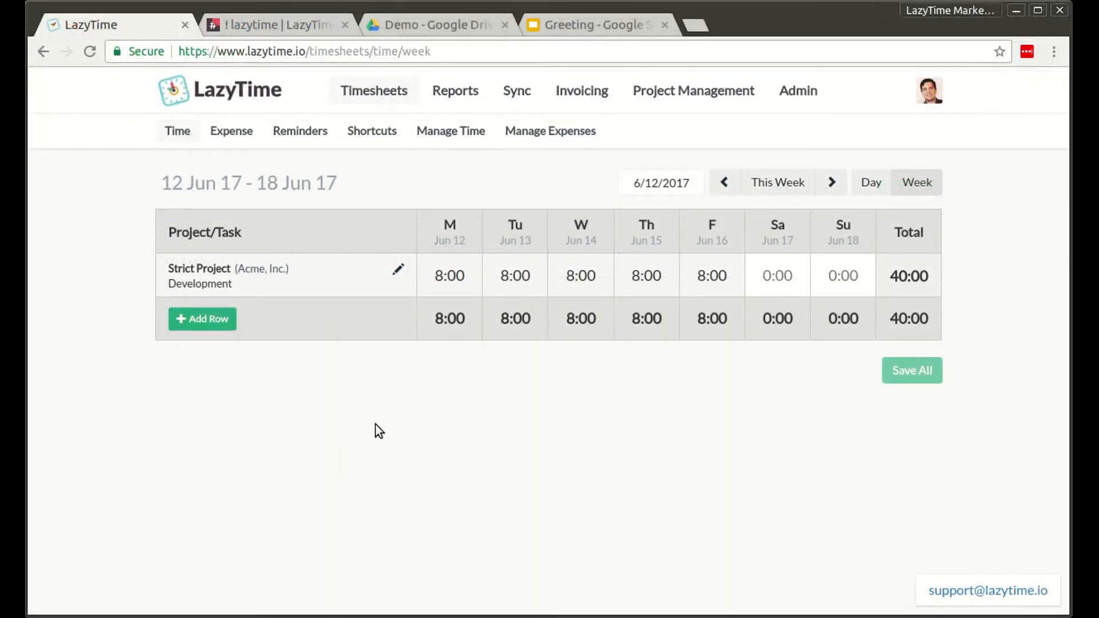
In the team member's weekly timesheet, pull back Monday's submitted Strict Project entry and change its hours to 6:00
click(436, 276)
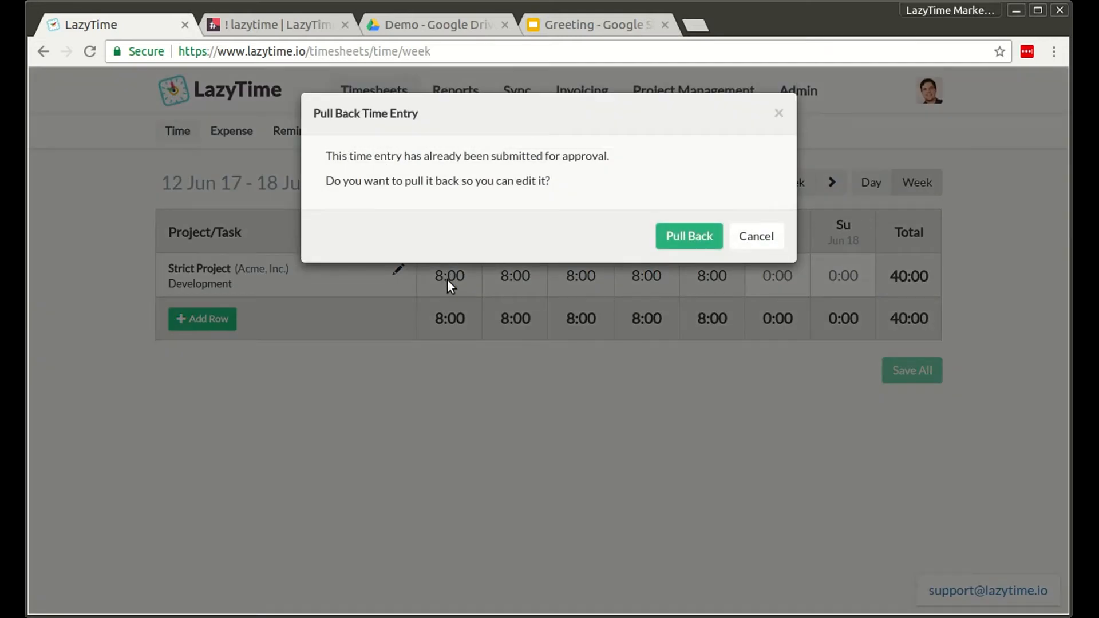
click(687, 242)
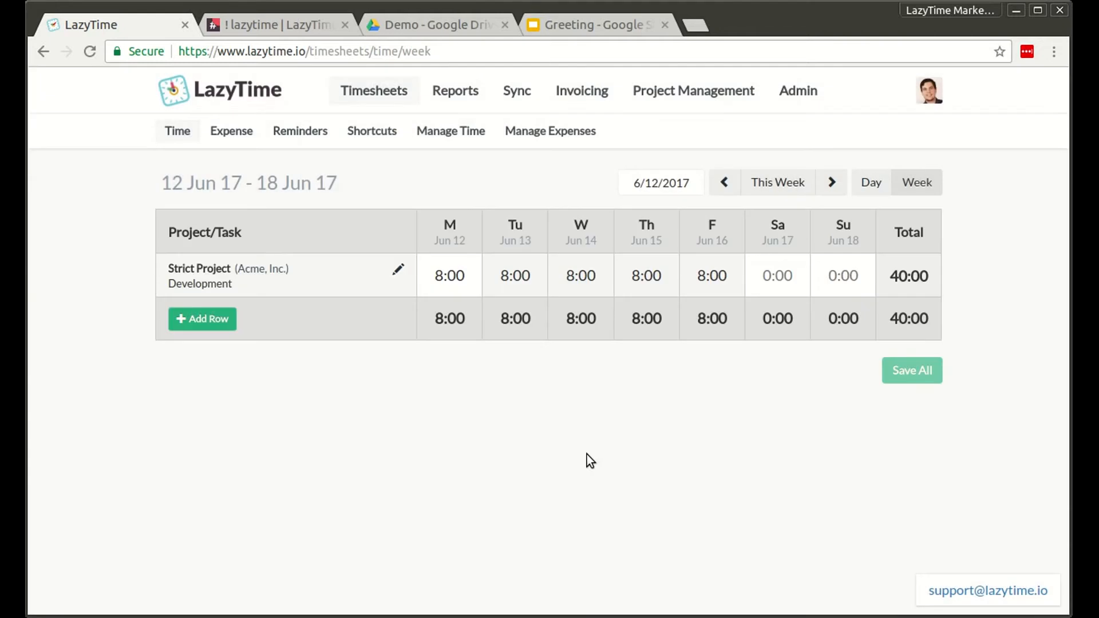
click(447, 276)
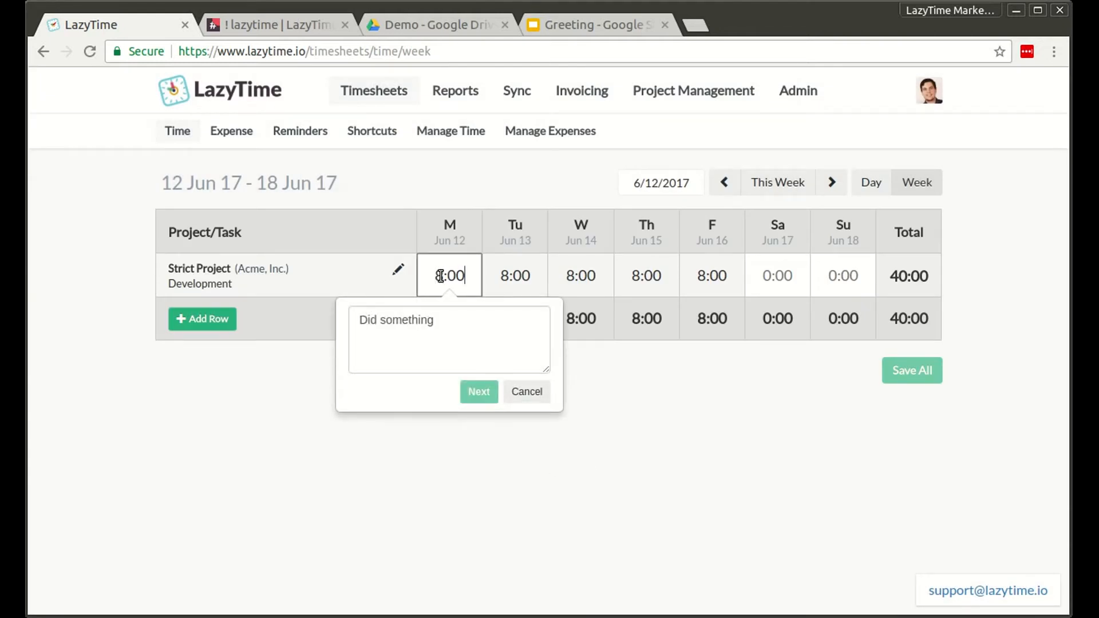
click(440, 276)
double_click(440, 275)
text(16:)
text(00)
Change Monday's note to "Did something different" and continue to the update reason
click(515, 330)
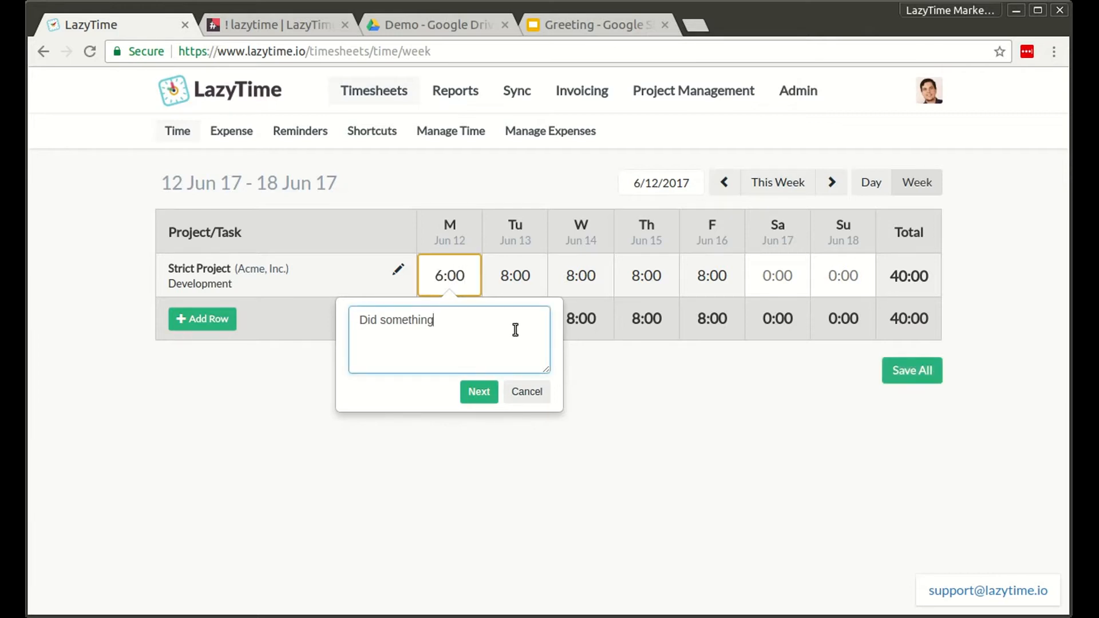
text(different)
click(474, 395)
Save Monday's change with "Messed it up." as the reason for update, and resubmit the Strict Project row for approval
click(480, 340)
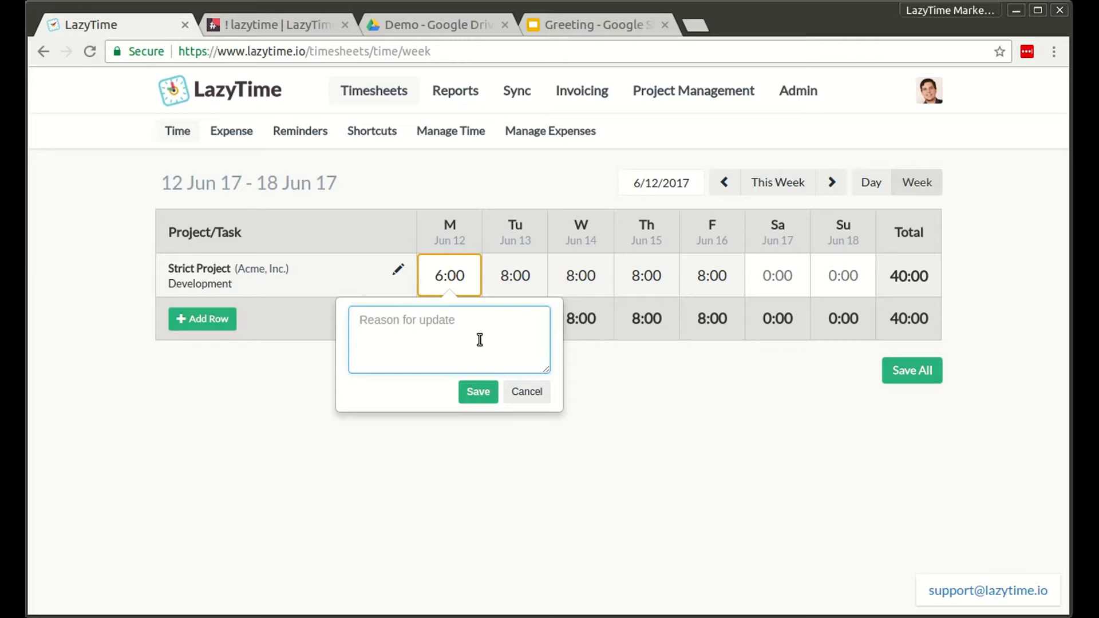
text(Me)
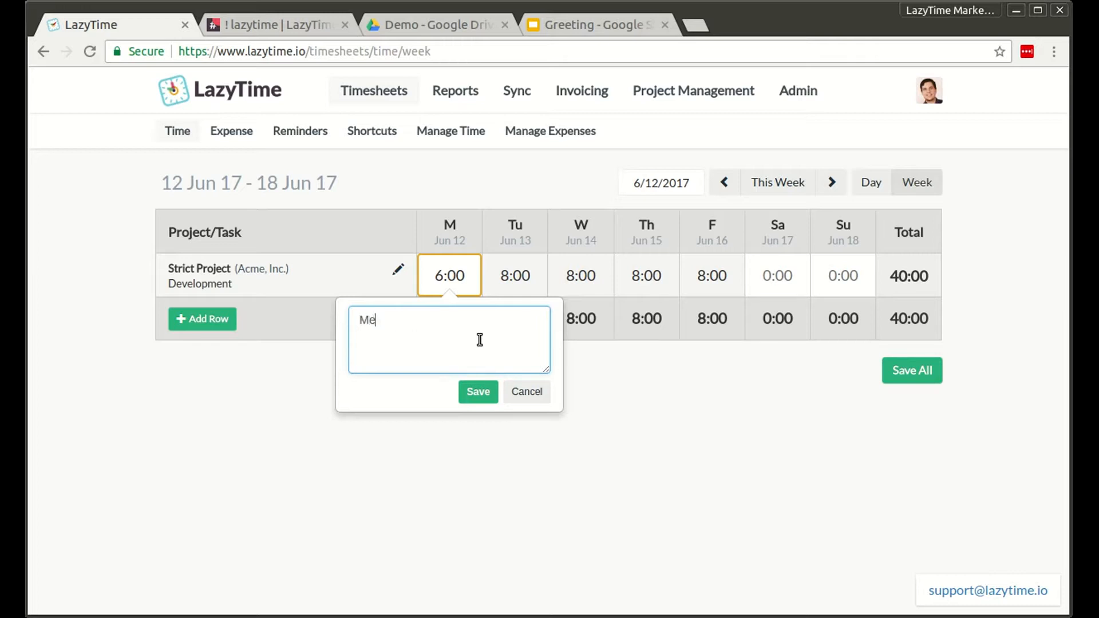
text(ssed it up.)
click(468, 392)
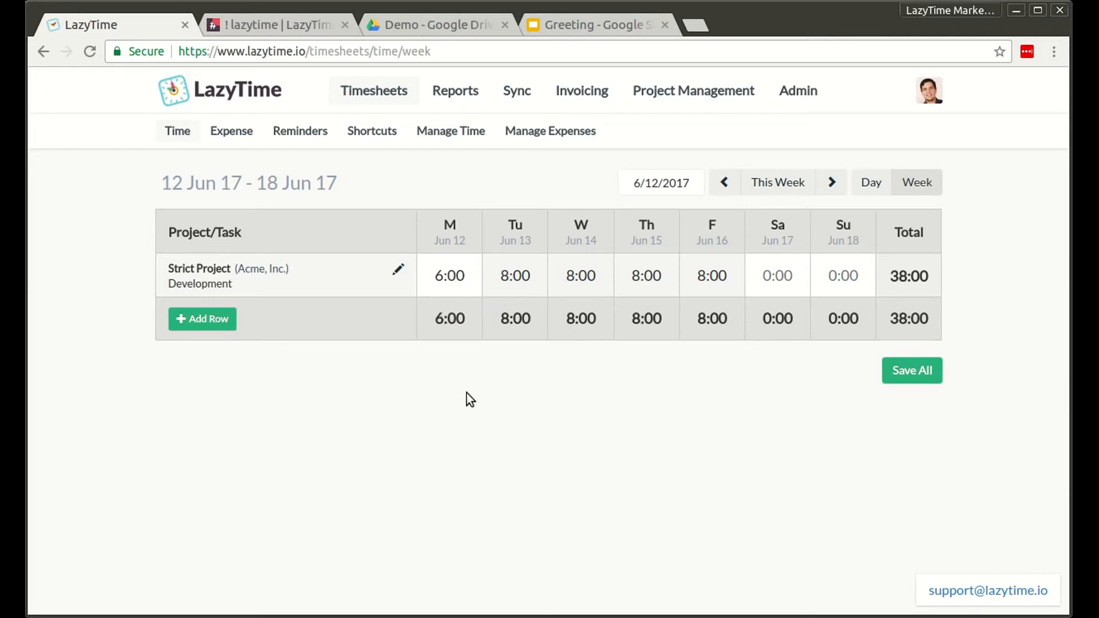
click(398, 270)
click(349, 296)
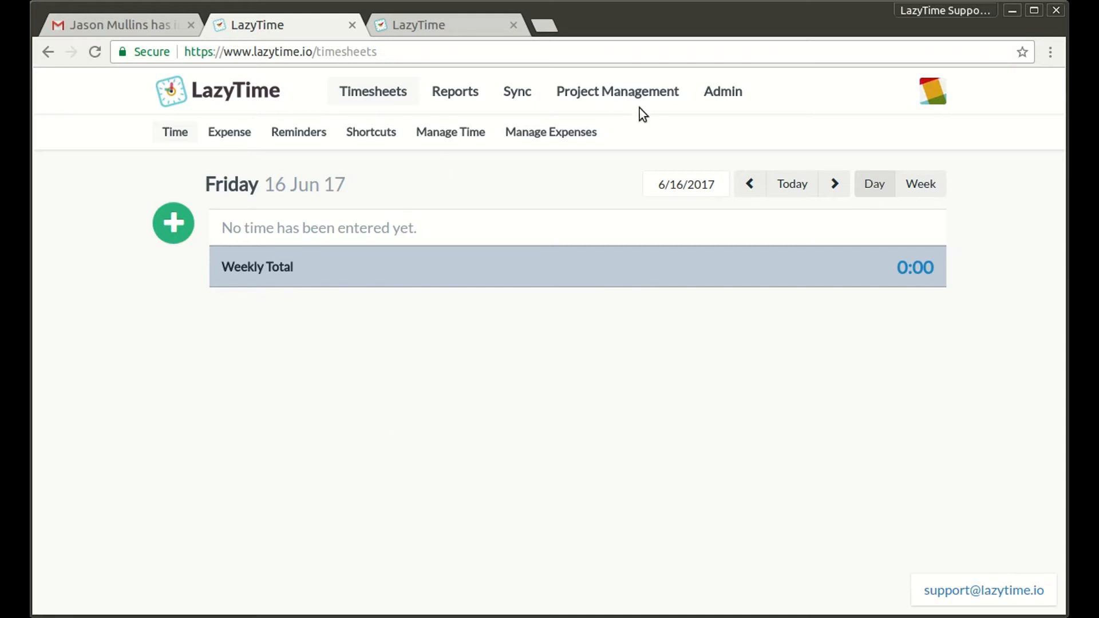
In the project manager's account, open the locked timesheets settings of Strict Project
click(647, 95)
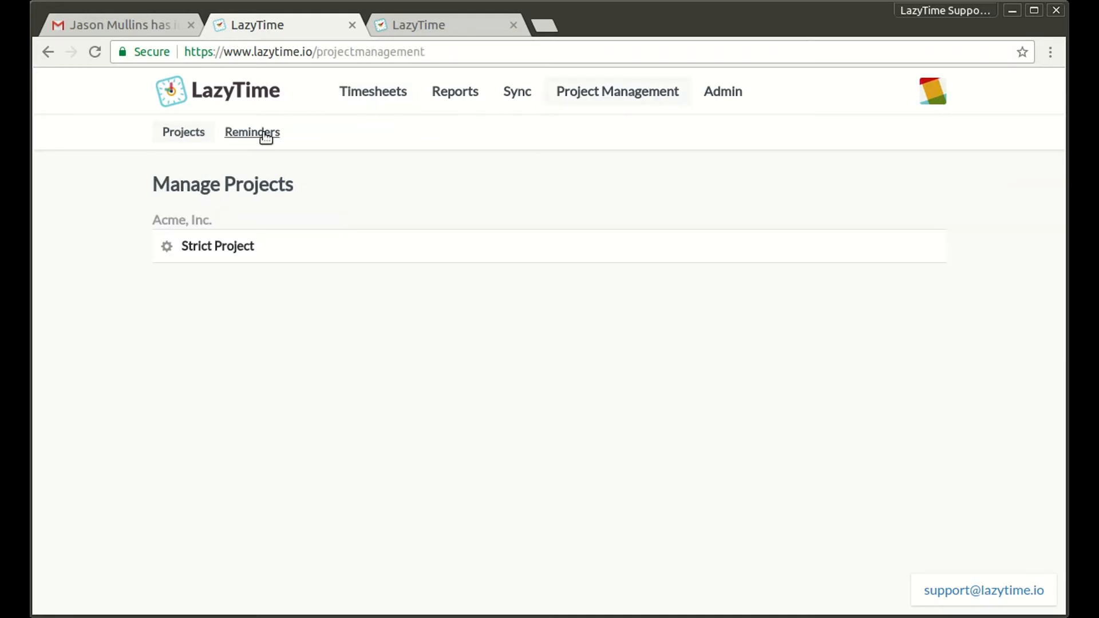
click(167, 247)
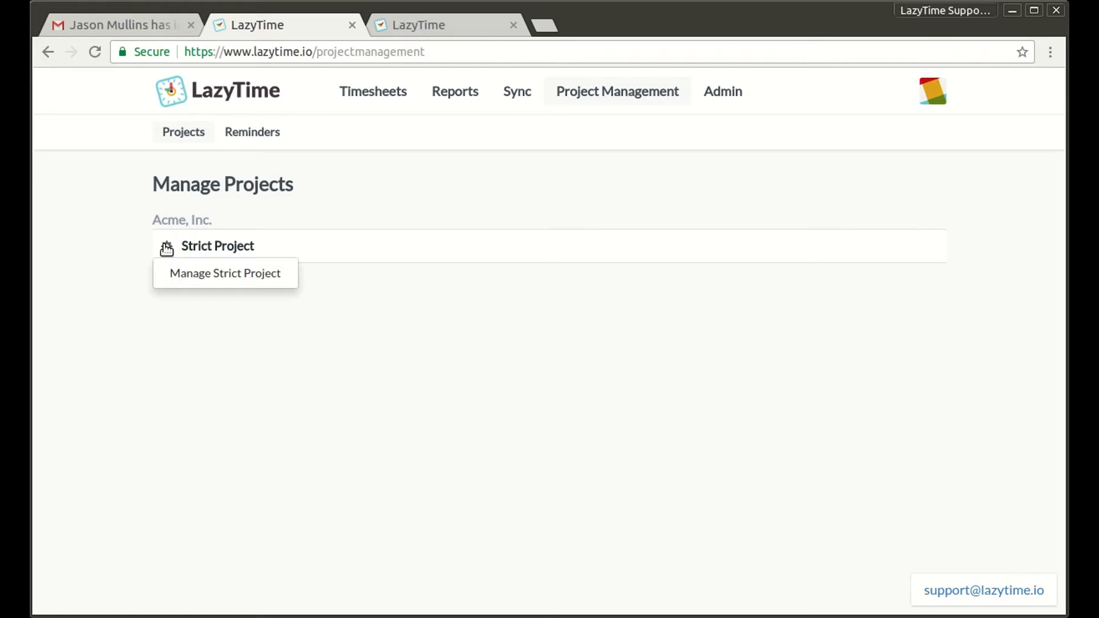
click(191, 273)
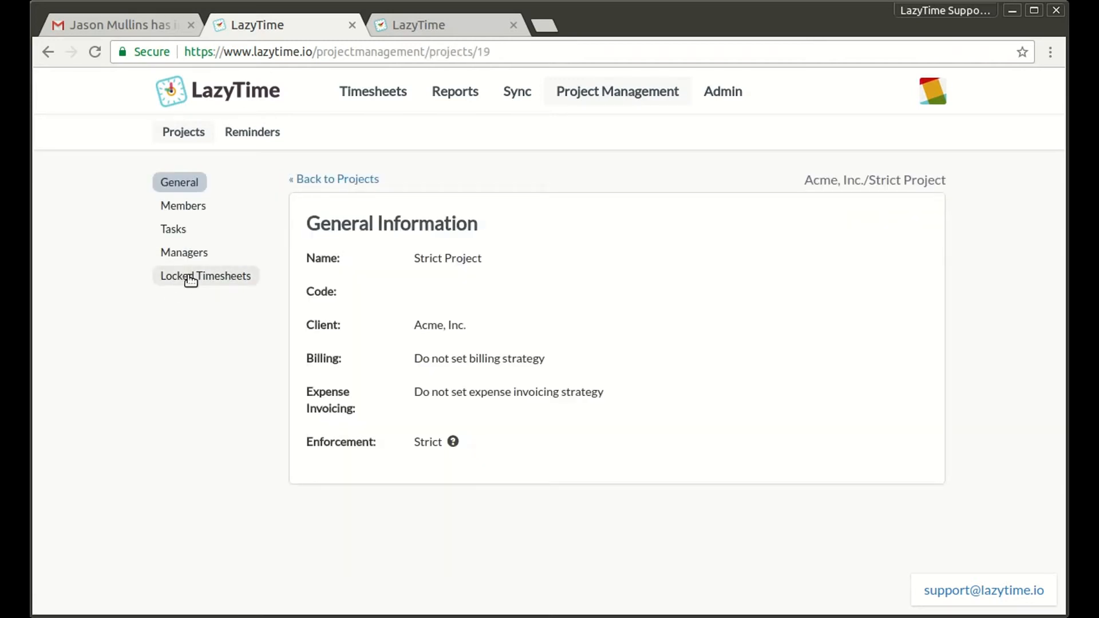
click(190, 278)
Lock Strict Project's timesheet period from 6/12/2017 to 6/18/2017
click(375, 263)
click(470, 167)
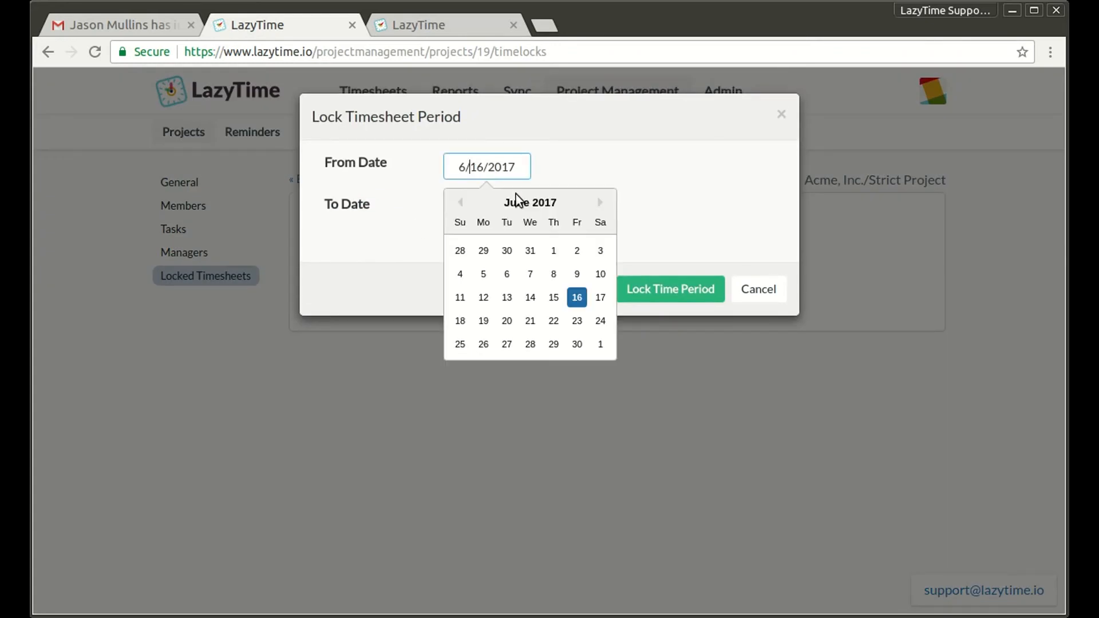
click(483, 299)
click(485, 210)
click(455, 359)
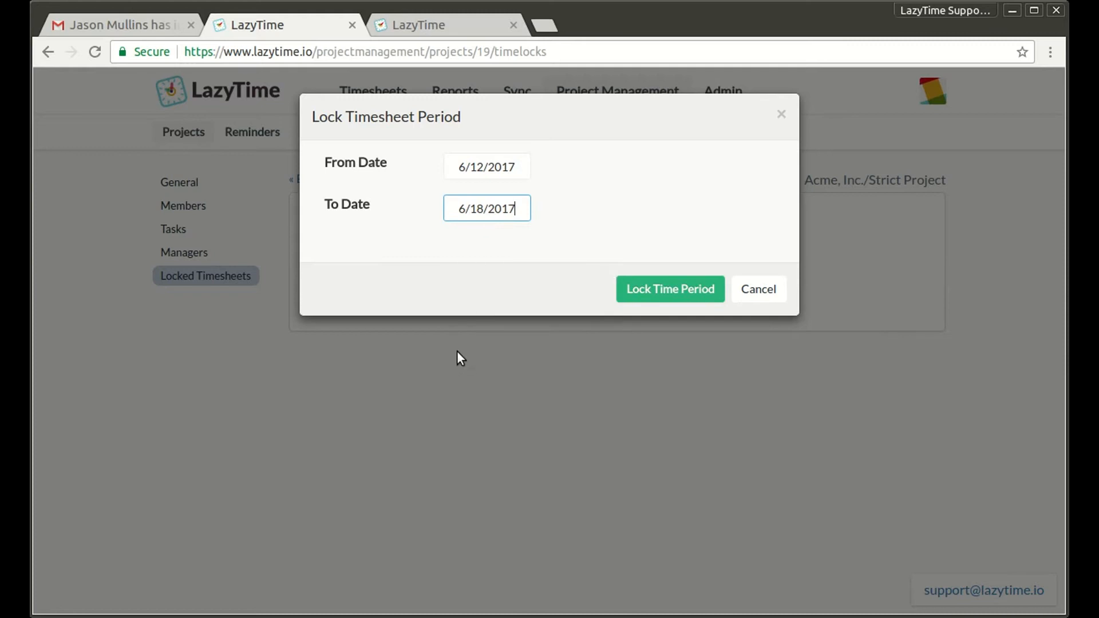
click(630, 294)
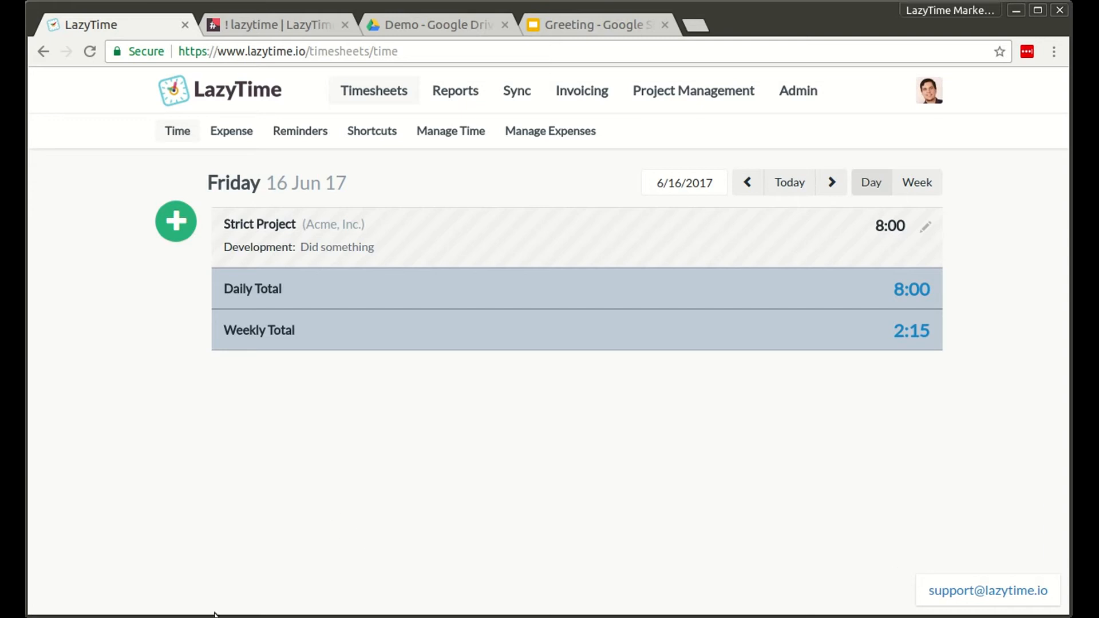
In the team member's account, check the locked time entries for 15 and 16 June and switch to the weekly view
click(754, 188)
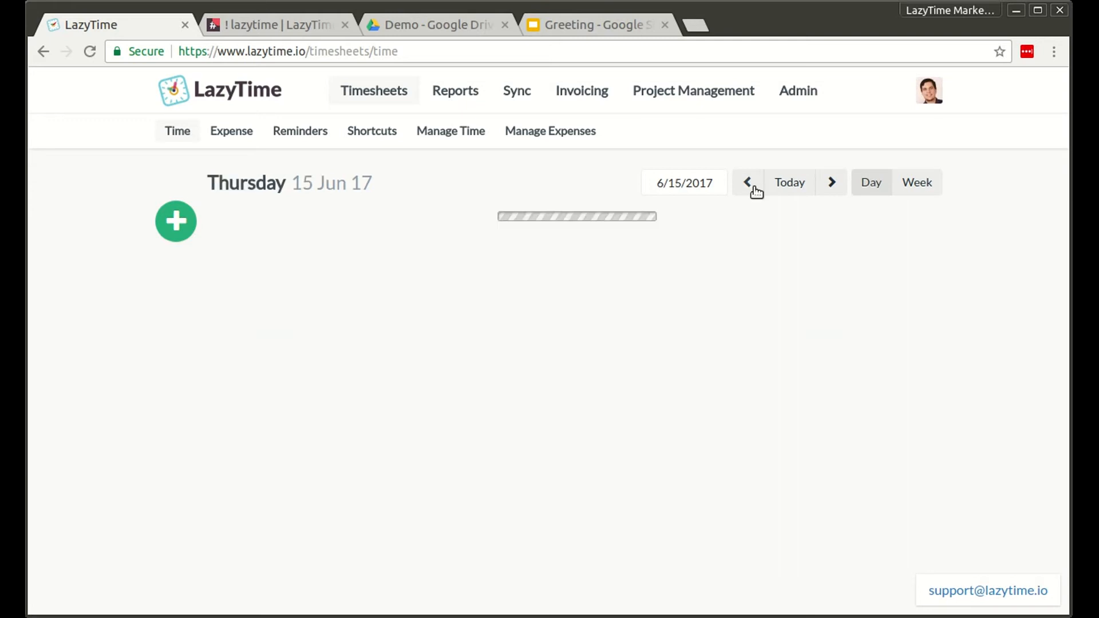
click(832, 188)
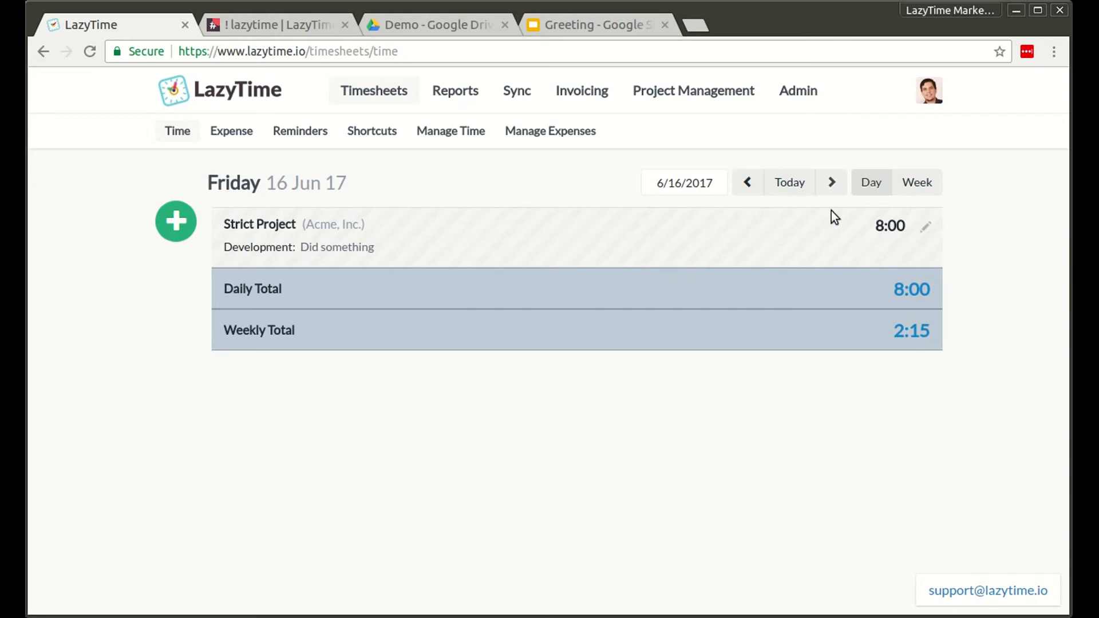
click(922, 182)
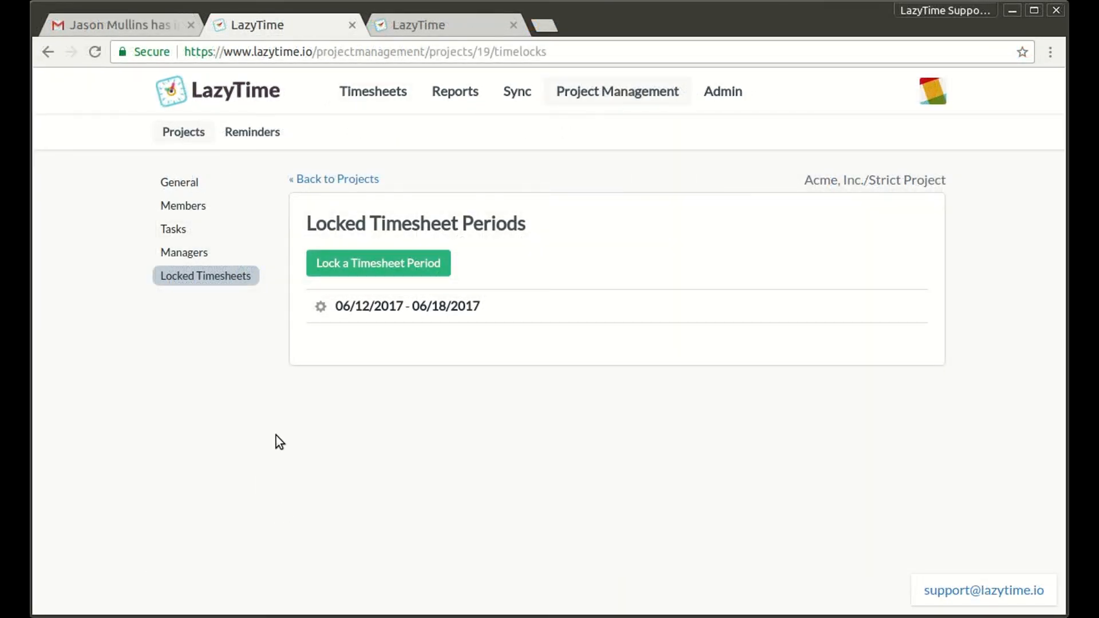
In the project manager's account, open the available actions for the locked 06/12/2017 - 06/18/2017 timesheet period
click(321, 308)
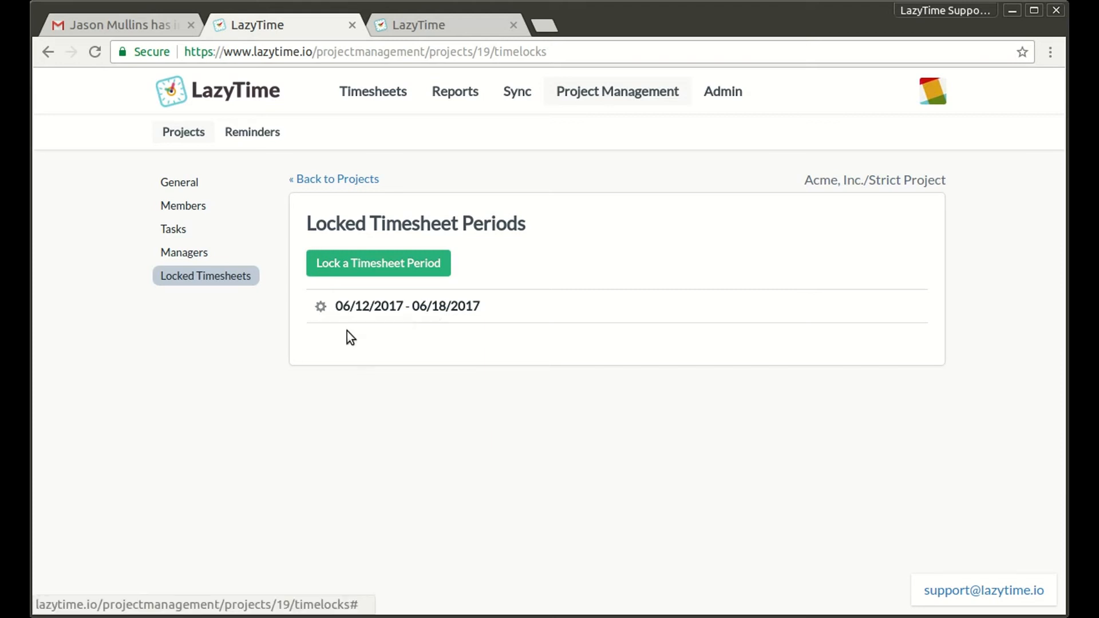
click(349, 334)
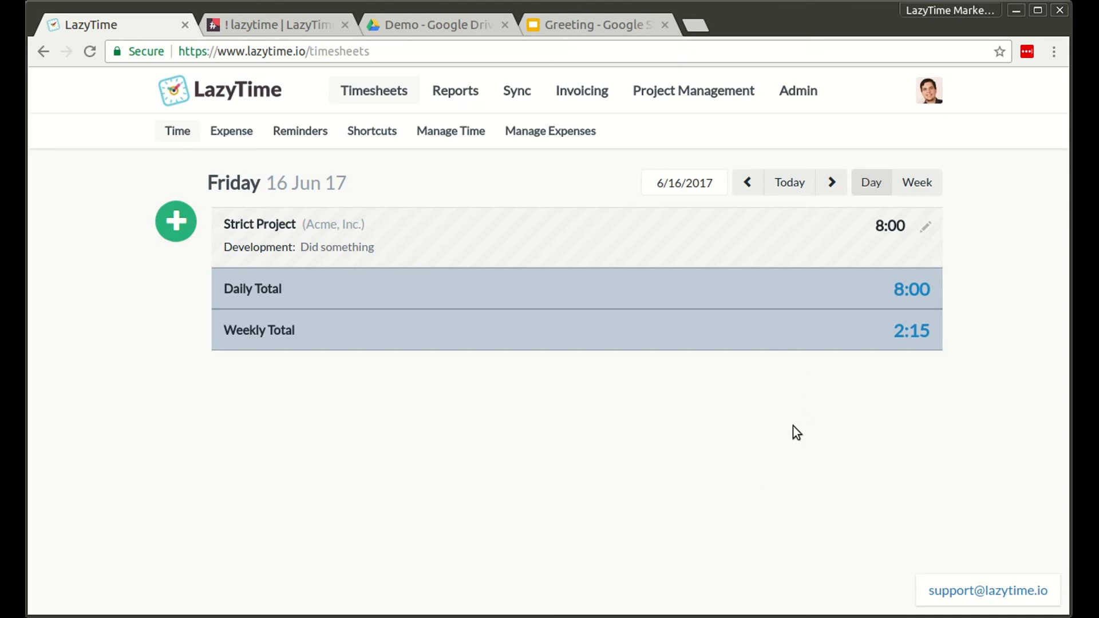
In the team member's account, open the account's time audit and view the details of the deleted eWidgets Project Management entry
click(802, 93)
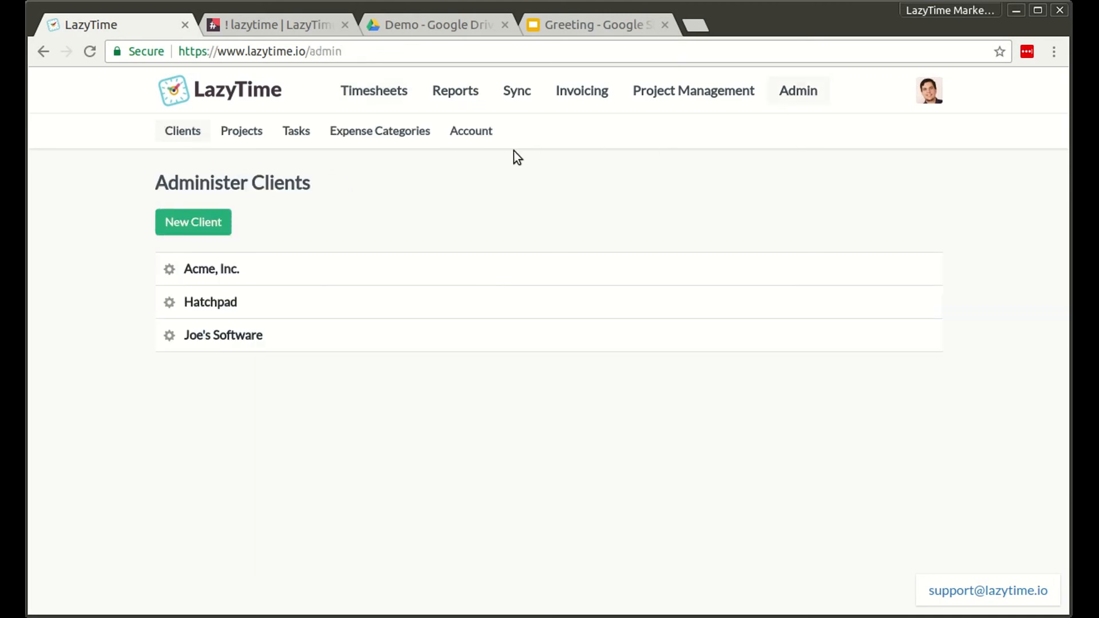
click(482, 136)
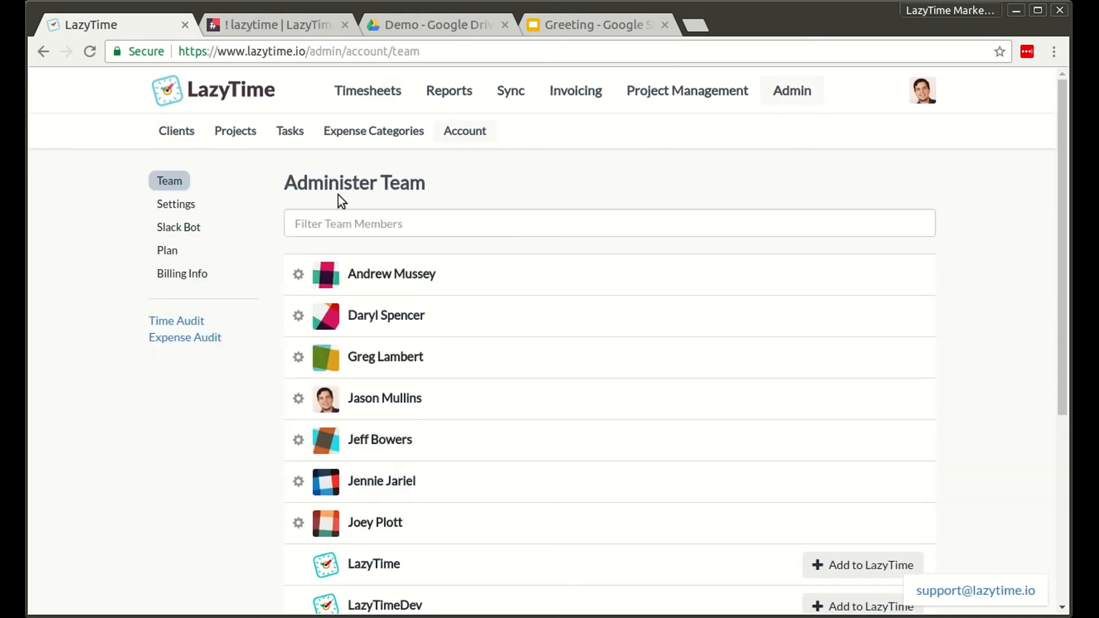
click(189, 321)
scroll(775, 397, down, 3)
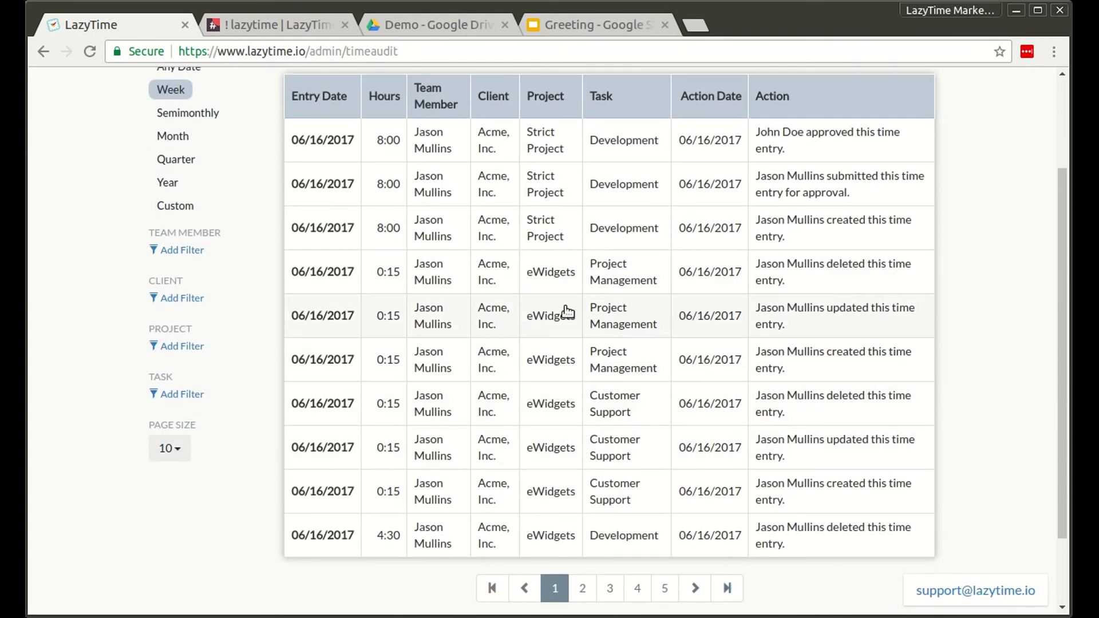
scroll(566, 326, up, 3)
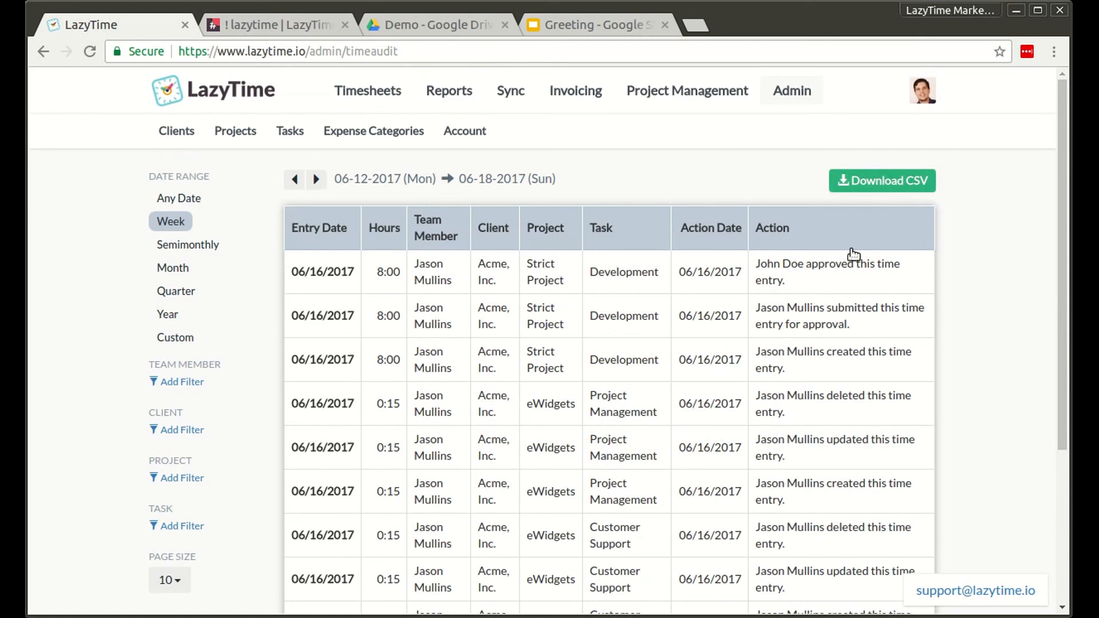
scroll(793, 329, down, 3)
click(704, 317)
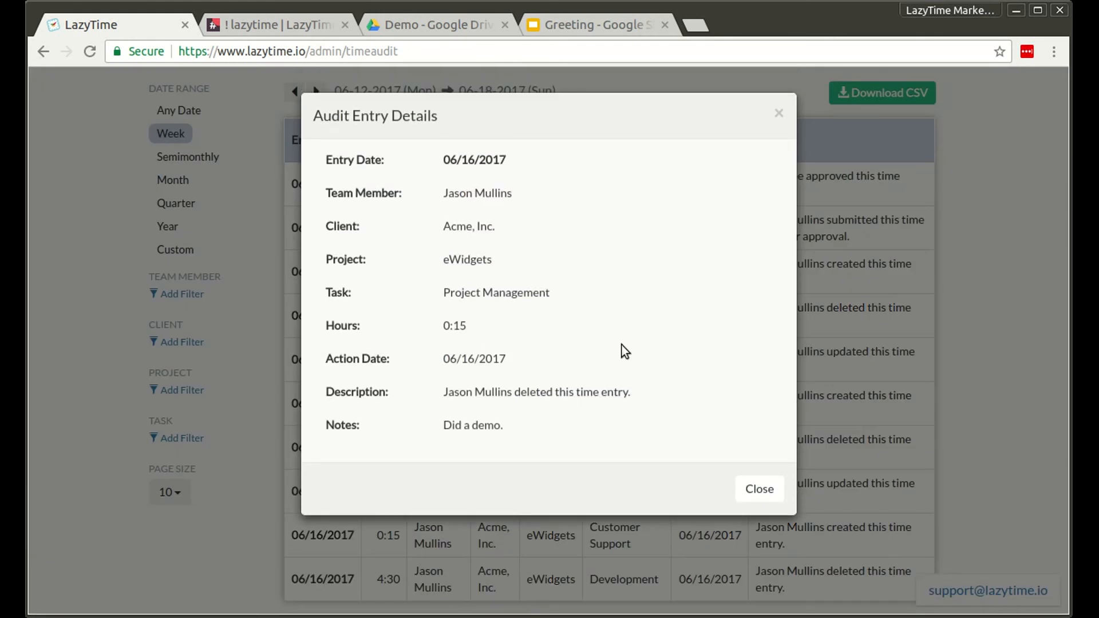